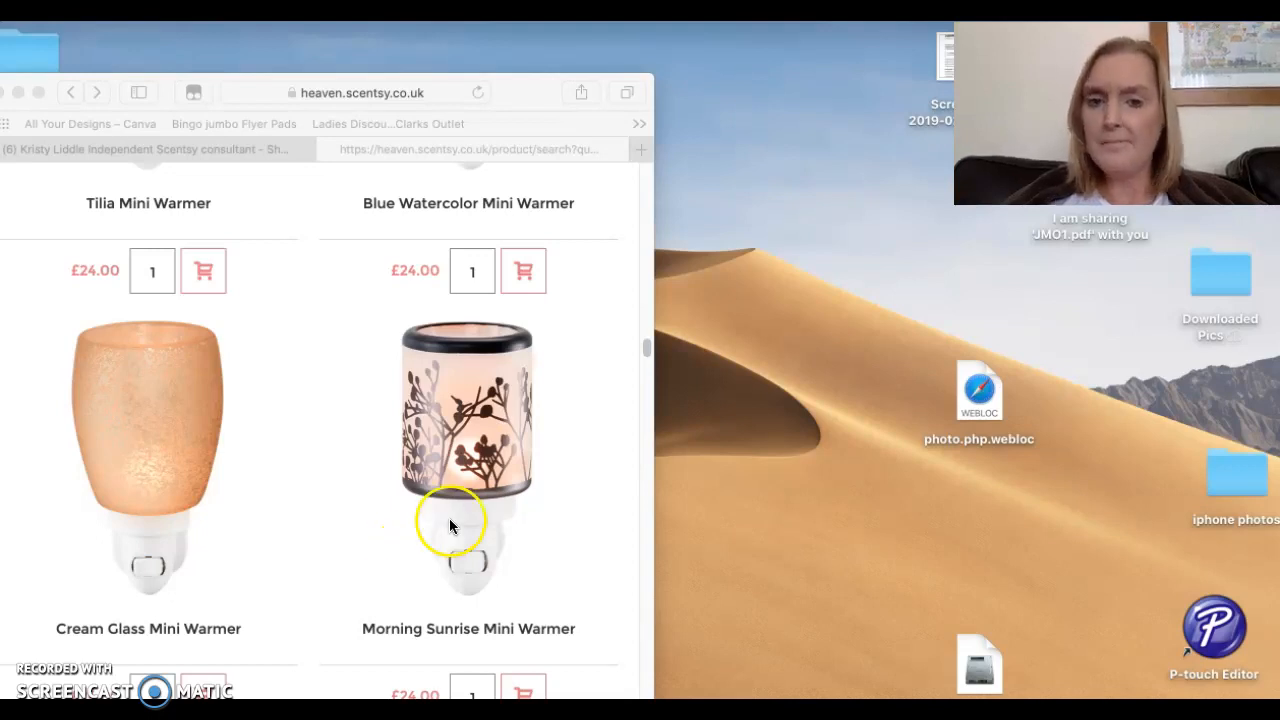
- Start adding a new product to the Facebook page's shop and open the photo selection for it
{"action": "left_click", "coordinate": [40, 93]}
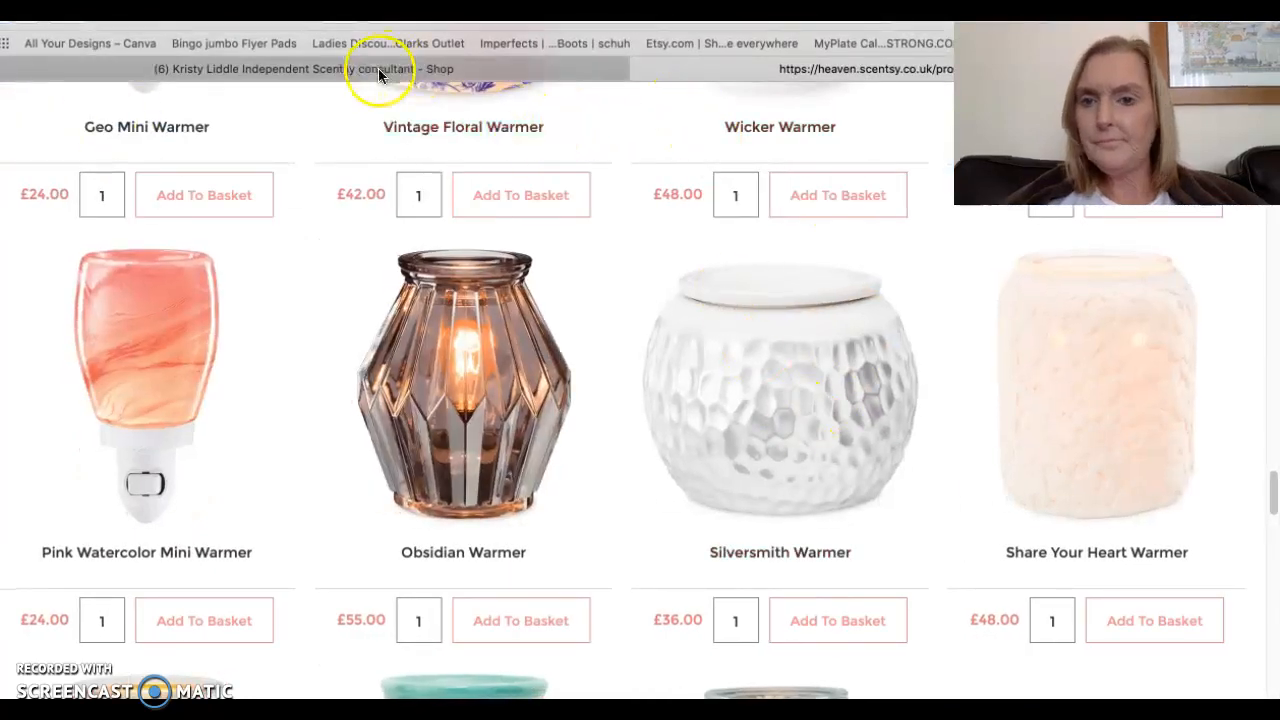
{"action": "left_click", "coordinate": [379, 69]}
{"action": "scroll", "coordinate": [505, 466], "scroll_direction": "down", "scroll_amount": 3}
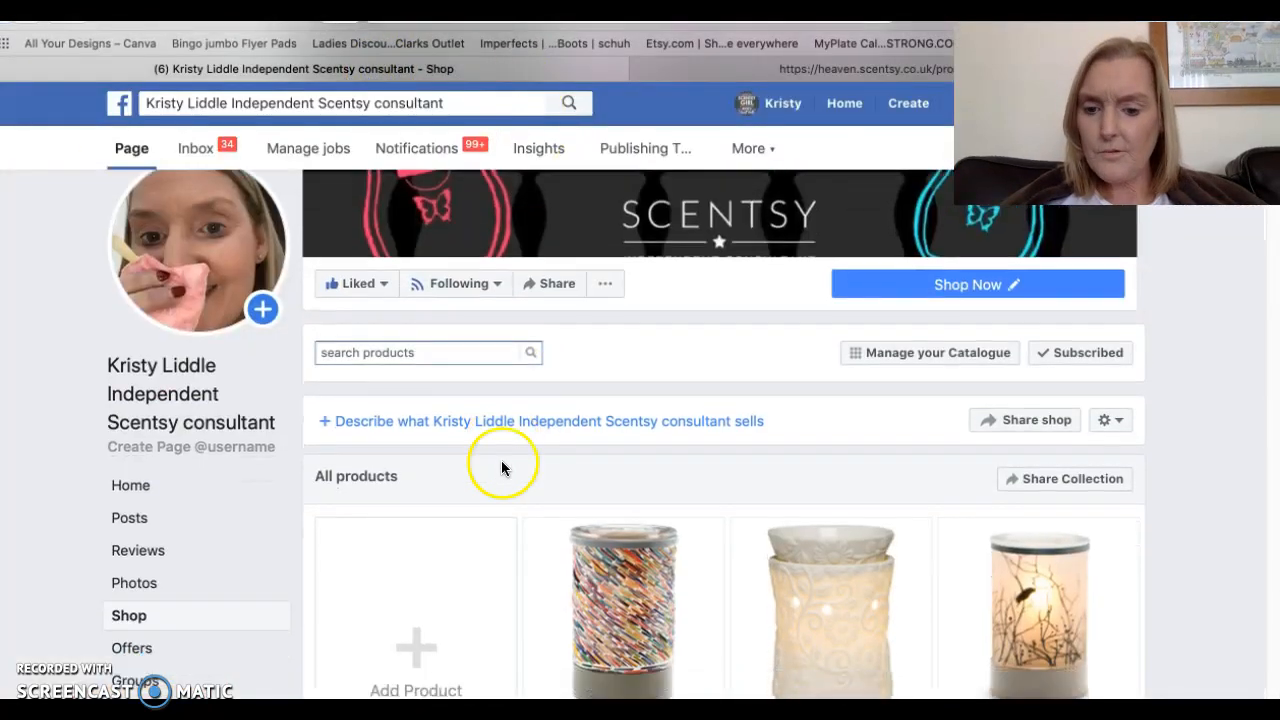
{"action": "left_click", "coordinate": [414, 594]}
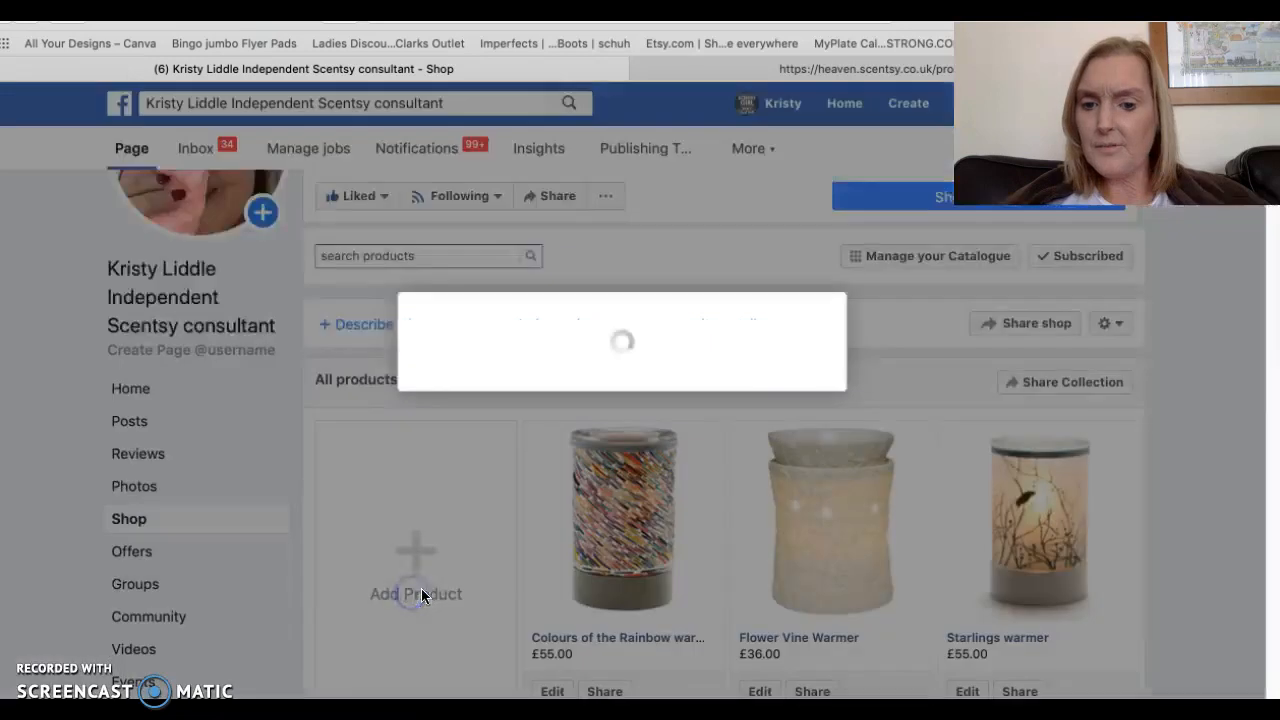
{"action": "left_click", "coordinate": [440, 234]}
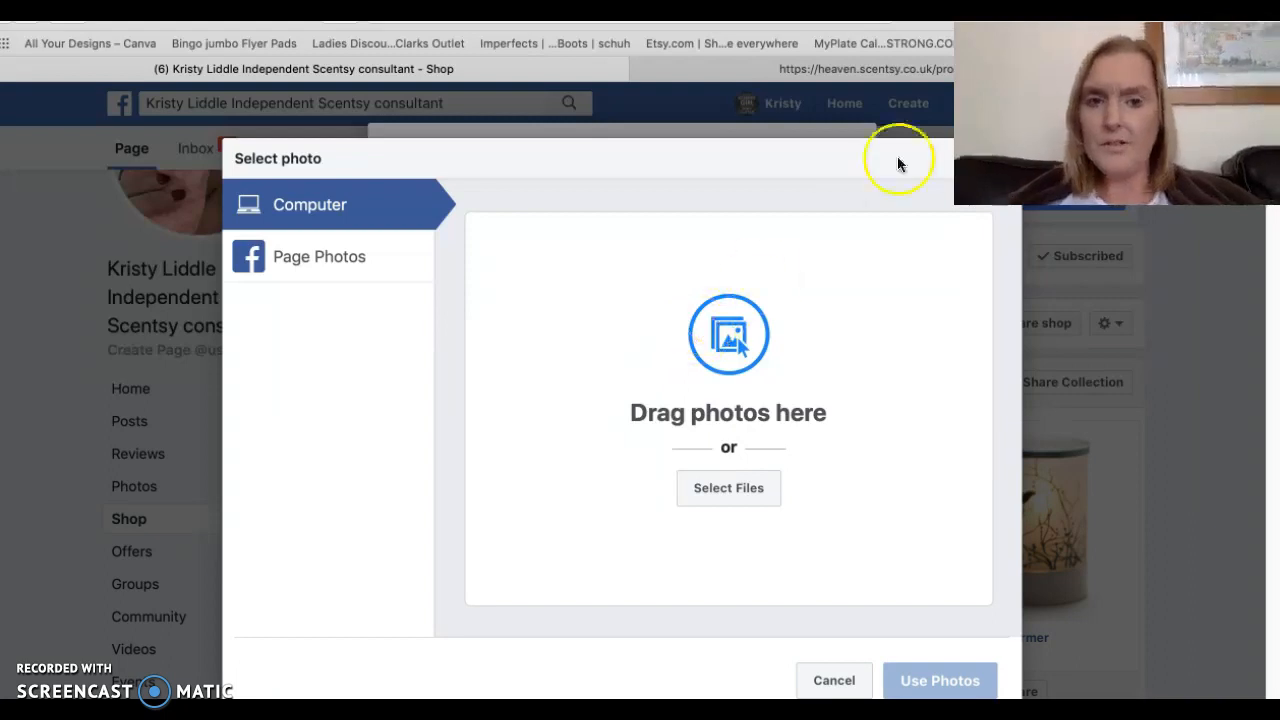
- Open the Obsidian Warmer product page on the Scentsy site and open its product image in a new tab
{"action": "left_click", "coordinate": [914, 72]}
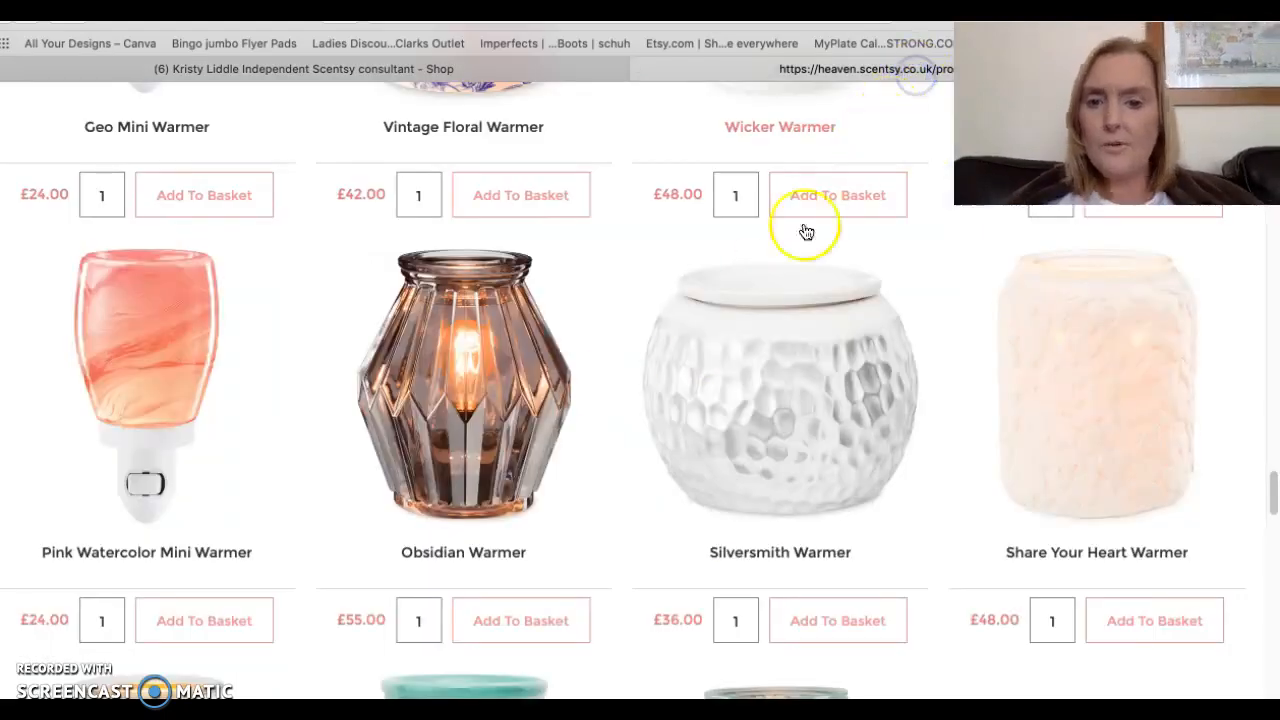
{"action": "left_click", "coordinate": [486, 388]}
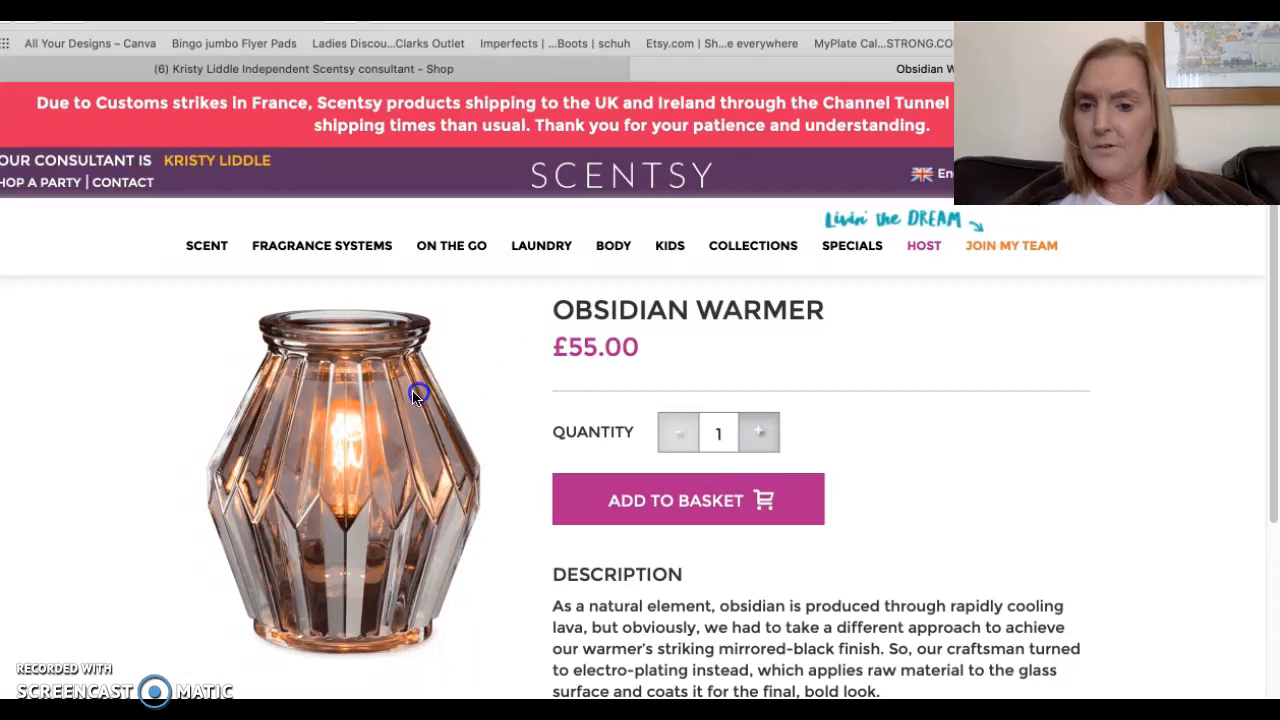
{"action": "right_click", "coordinate": [382, 373]}
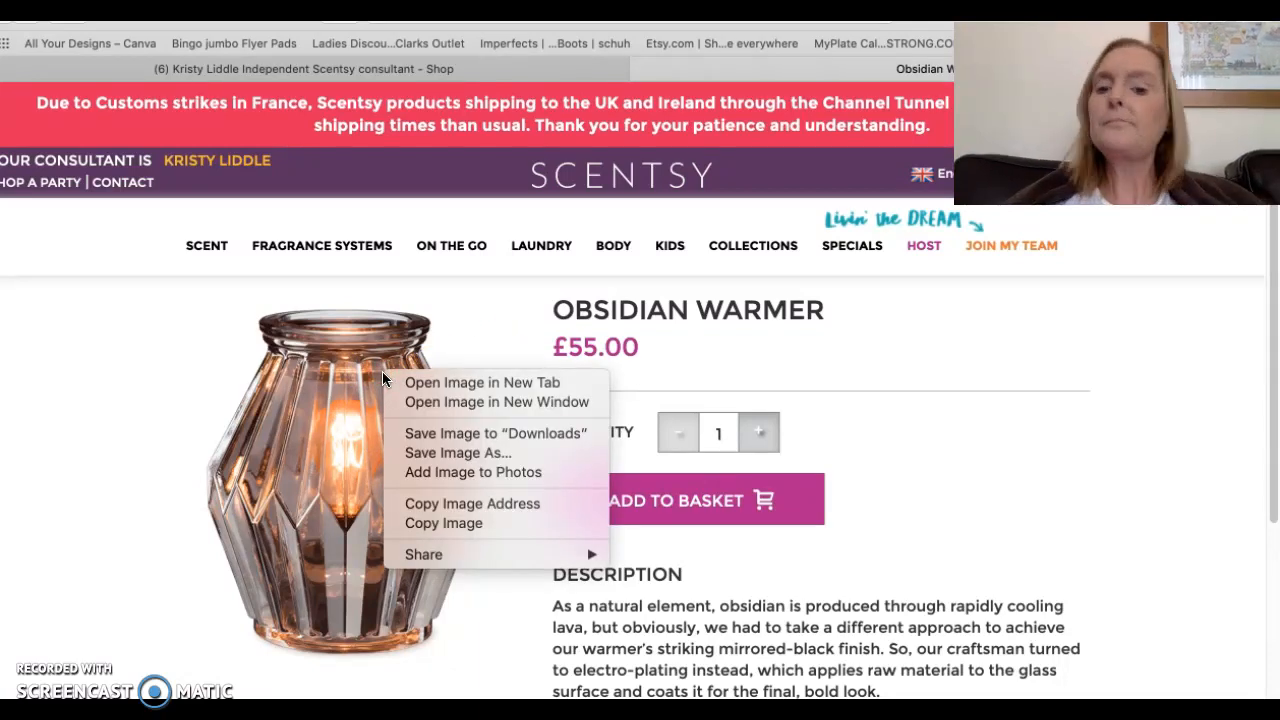
{"action": "left_click", "coordinate": [410, 383]}
{"action": "left_click", "coordinate": [418, 382]}
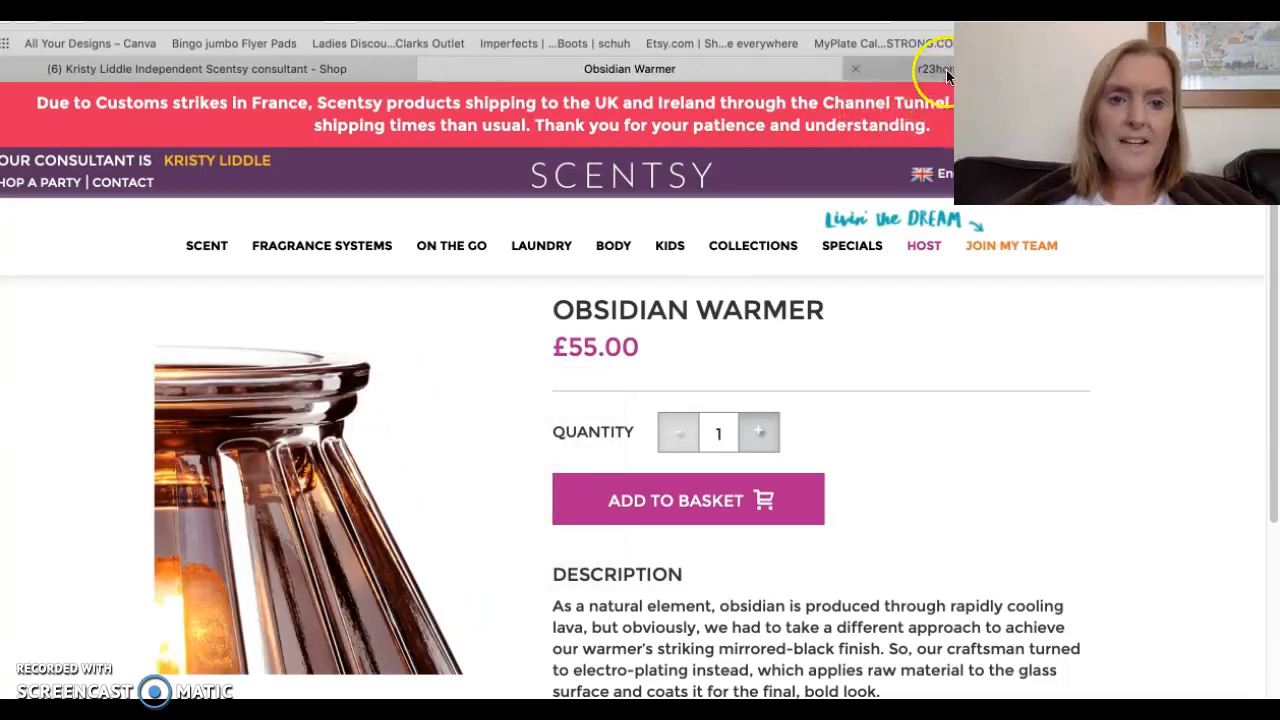
- Save the full-size Obsidian Warmer image from its own tab to the desktop
{"action": "left_click", "coordinate": [920, 70]}
{"action": "left_click_drag", "start_coordinate": [613, 388], "coordinate": [660, 348]}
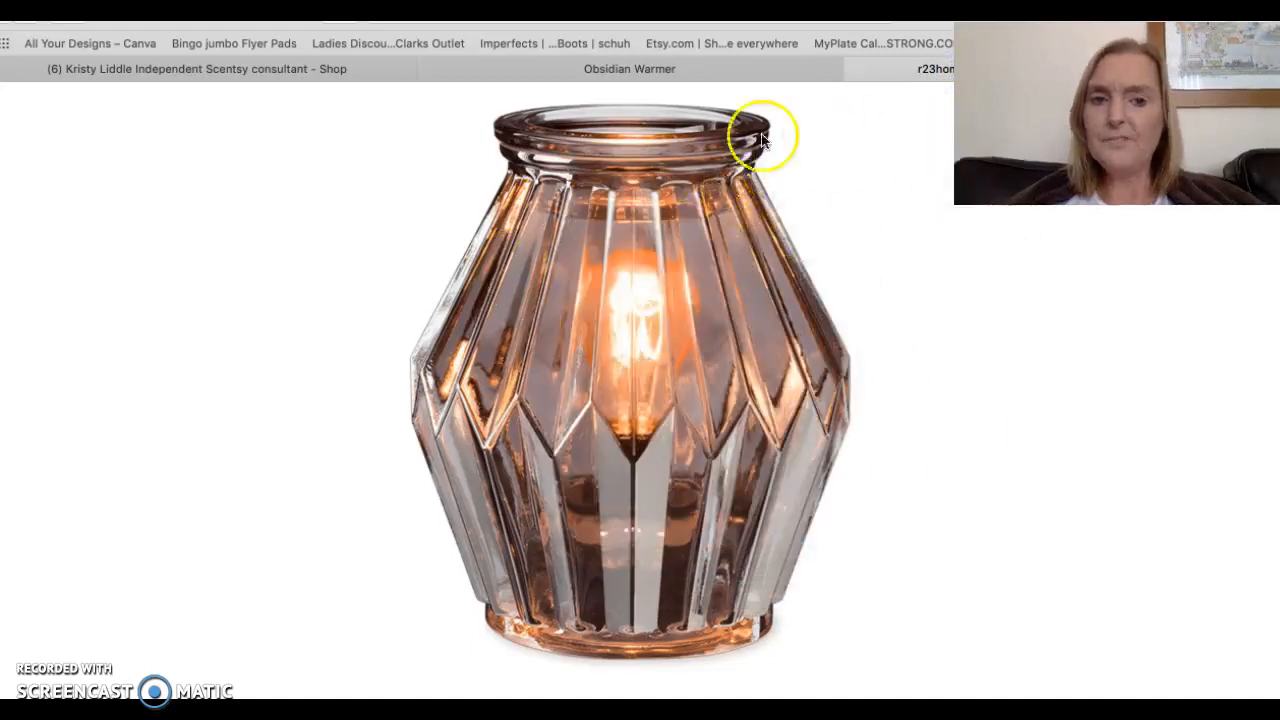
{"action": "left_click", "coordinate": [40, 36]}
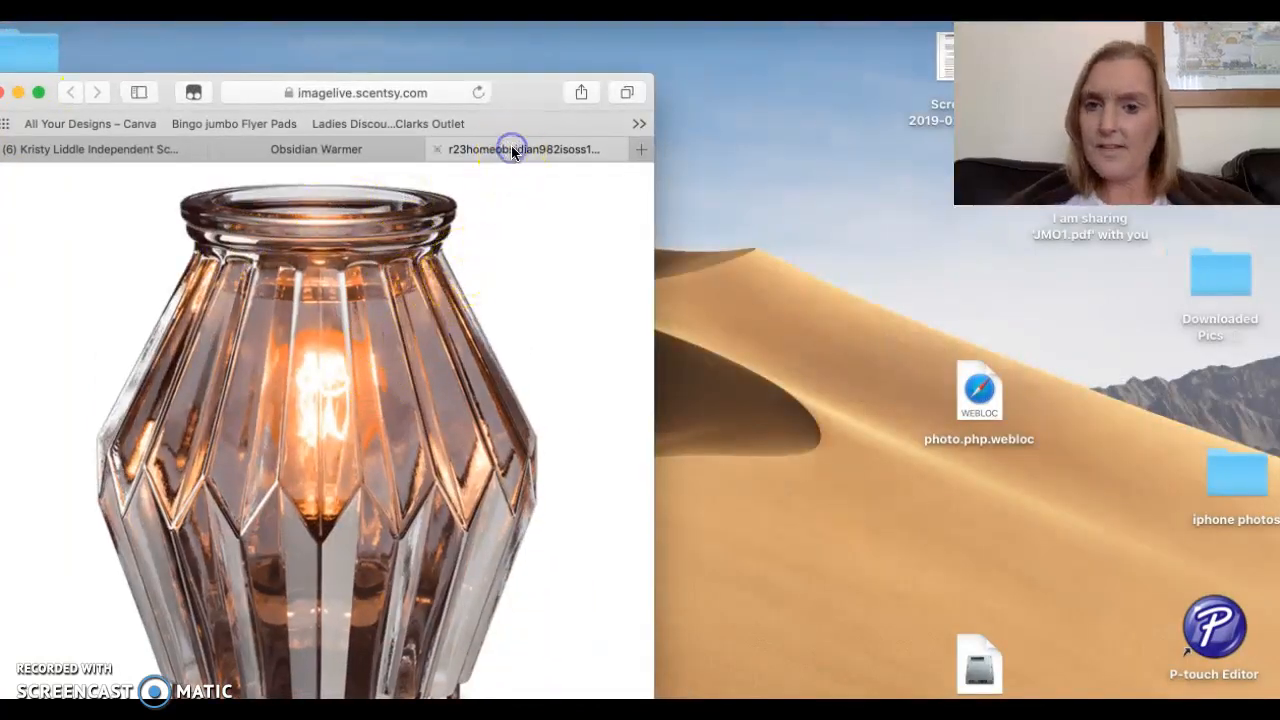
{"action": "left_click_drag", "start_coordinate": [331, 365], "coordinate": [829, 251]}
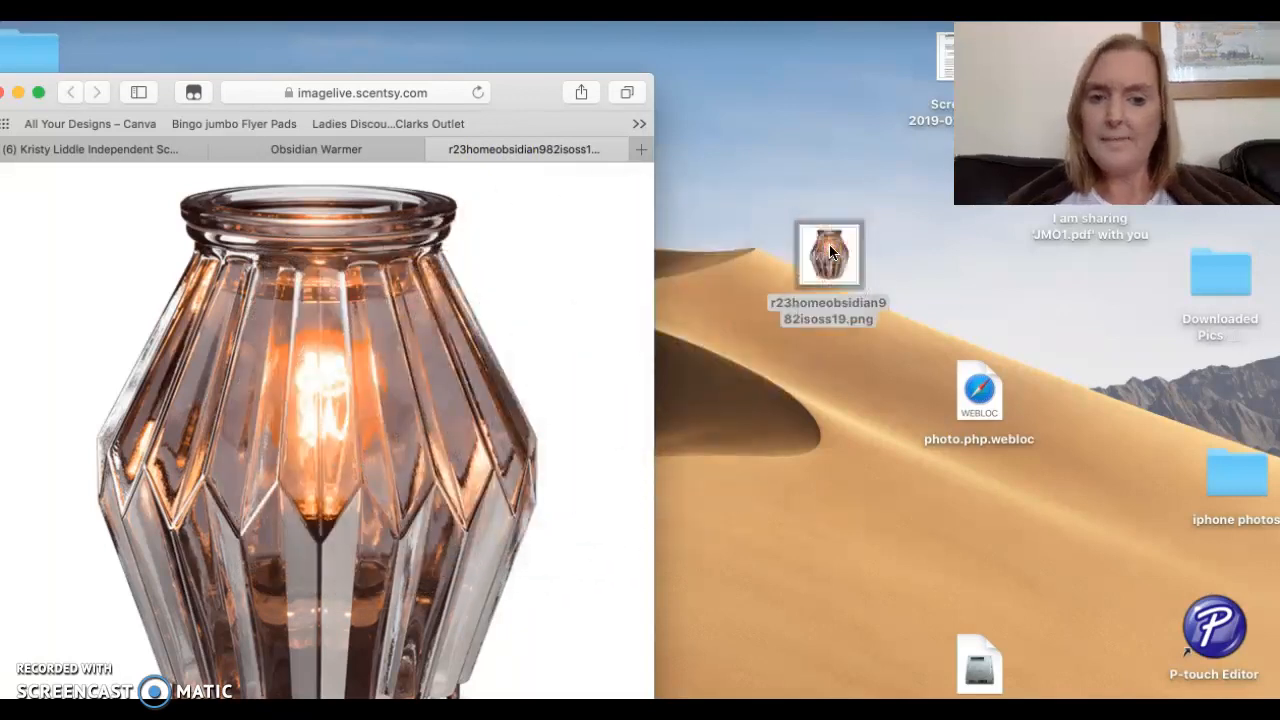
- Close the image tab and use r23homeobsidian982isoss19.png from the desktop as the new Facebook shop product's photo
{"action": "left_click", "coordinate": [437, 149]}
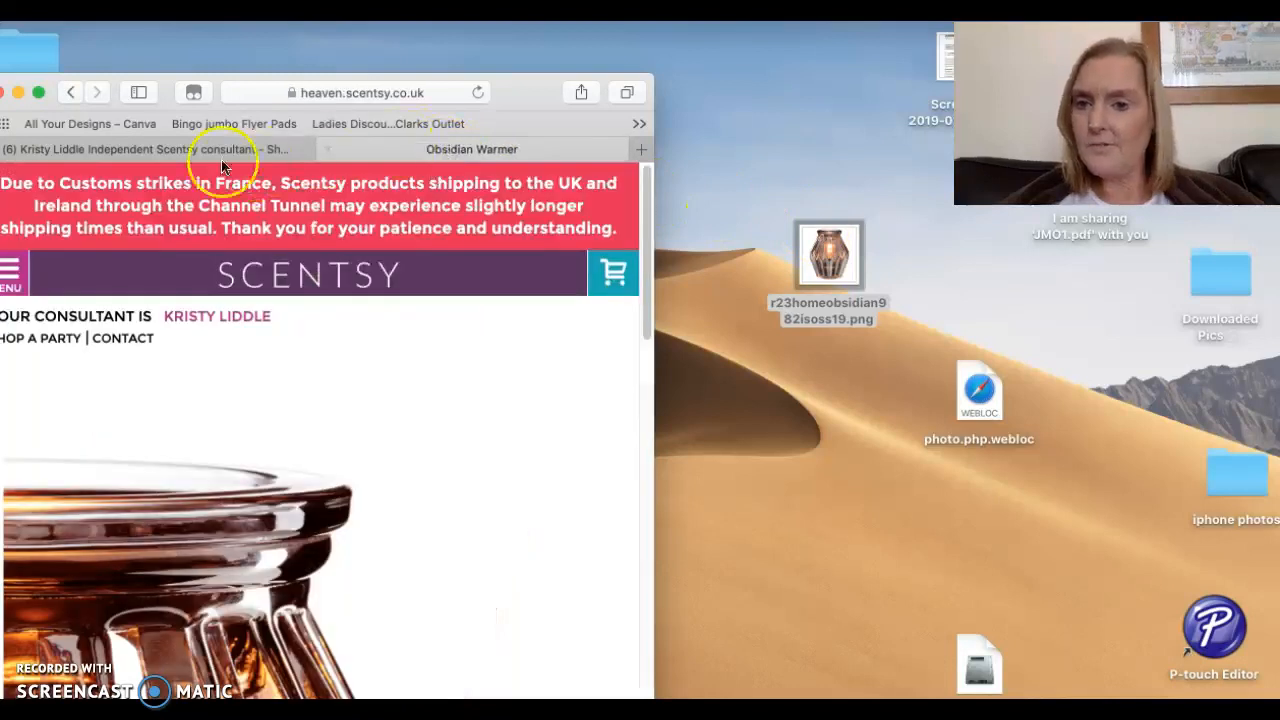
{"action": "left_click", "coordinate": [168, 149]}
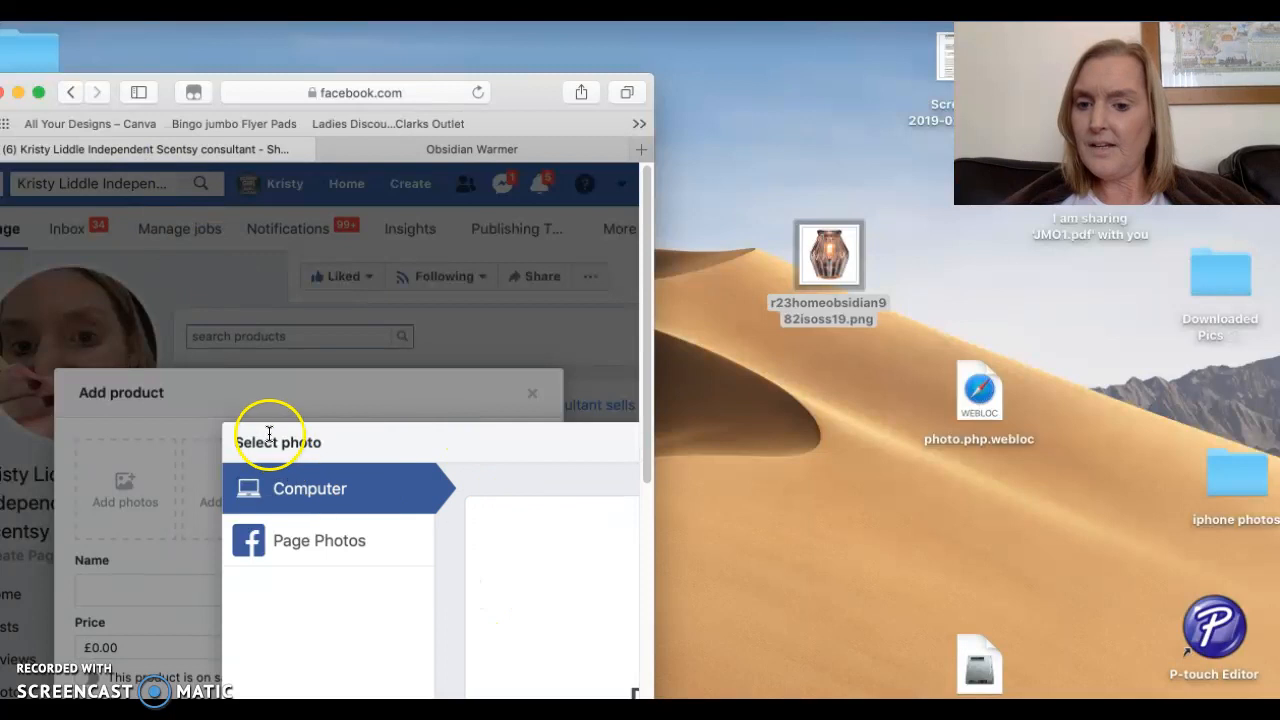
{"action": "left_click", "coordinate": [42, 93]}
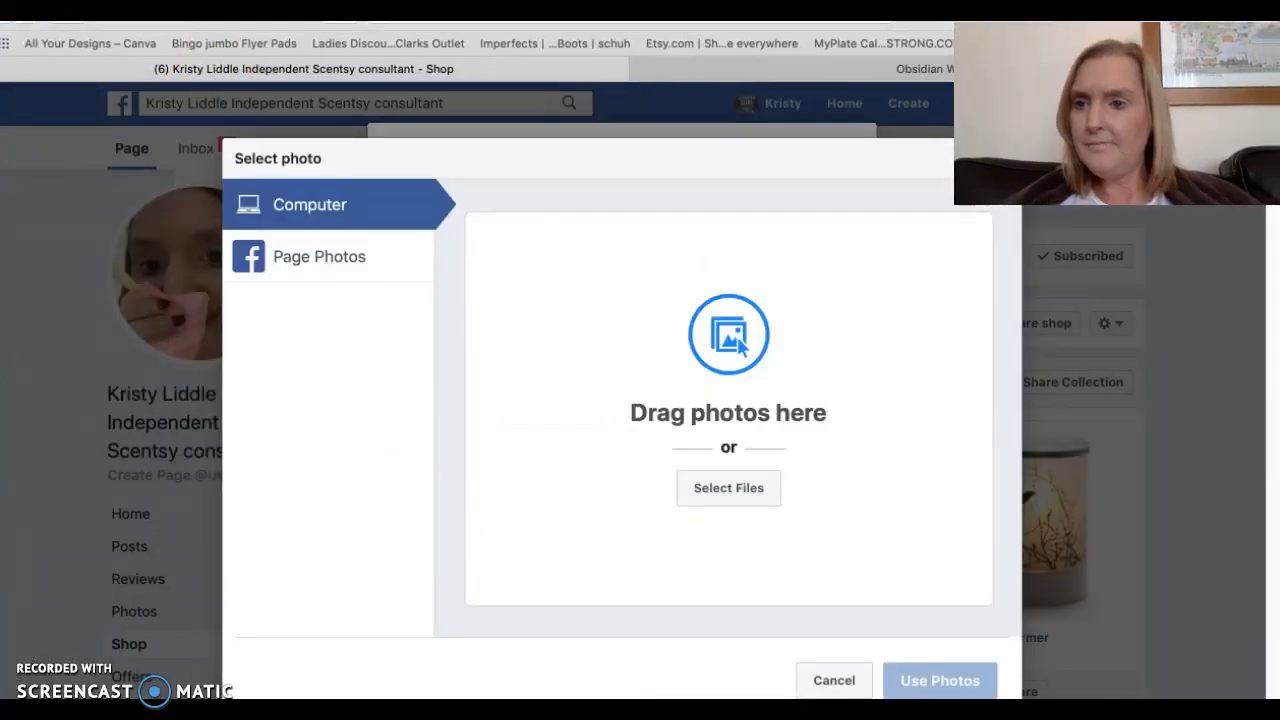
{"action": "left_click", "coordinate": [40, 35]}
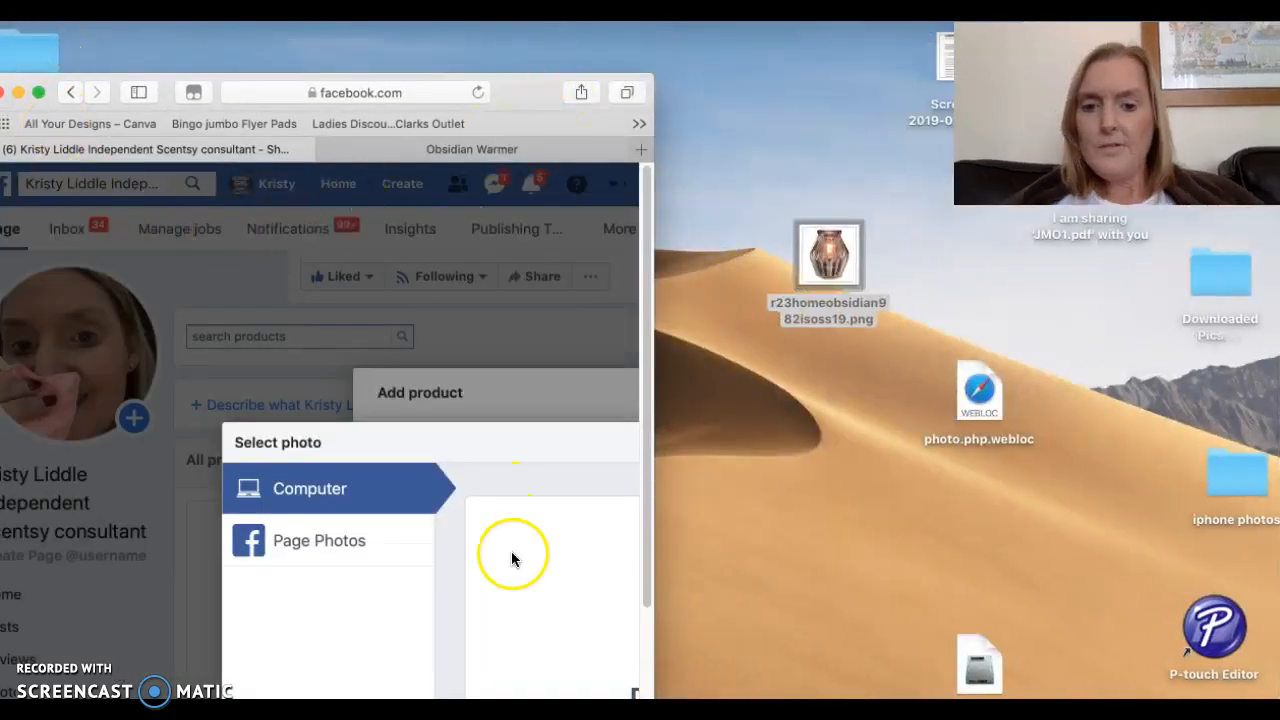
{"action": "left_click_drag", "start_coordinate": [838, 242], "coordinate": [548, 568]}
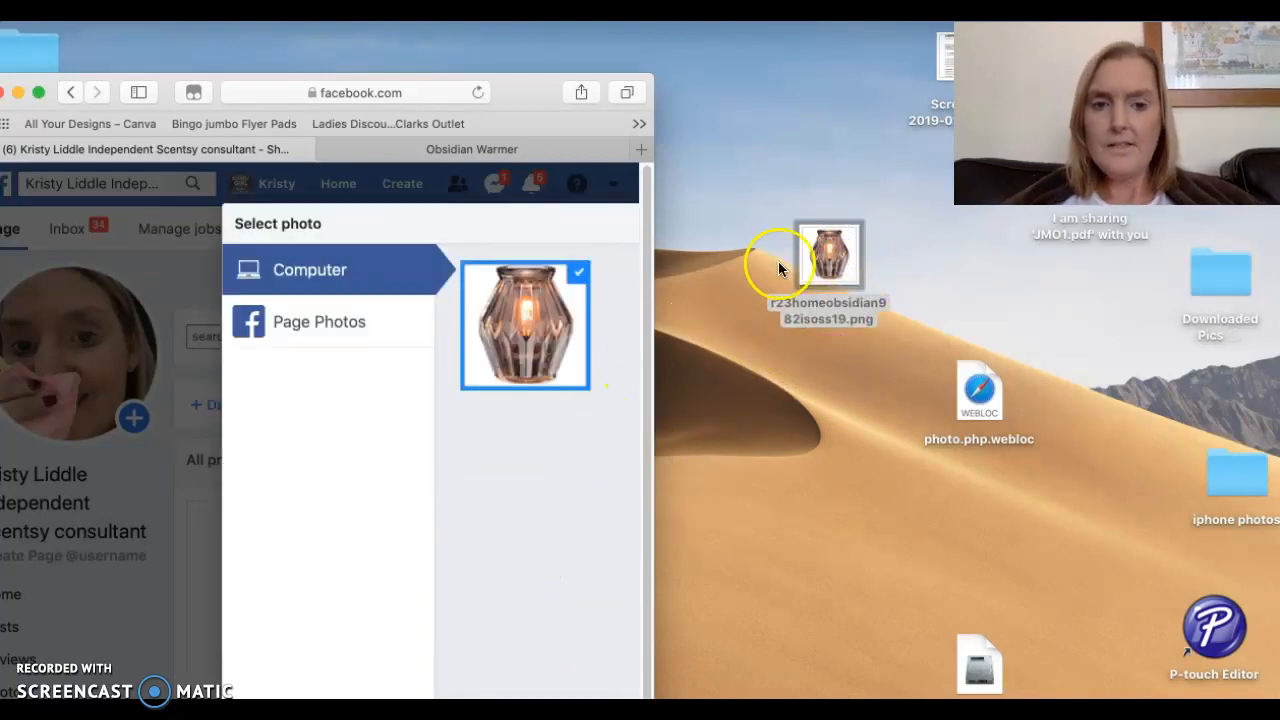
{"action": "right_click", "coordinate": [840, 256]}
{"action": "left_click", "coordinate": [867, 316]}
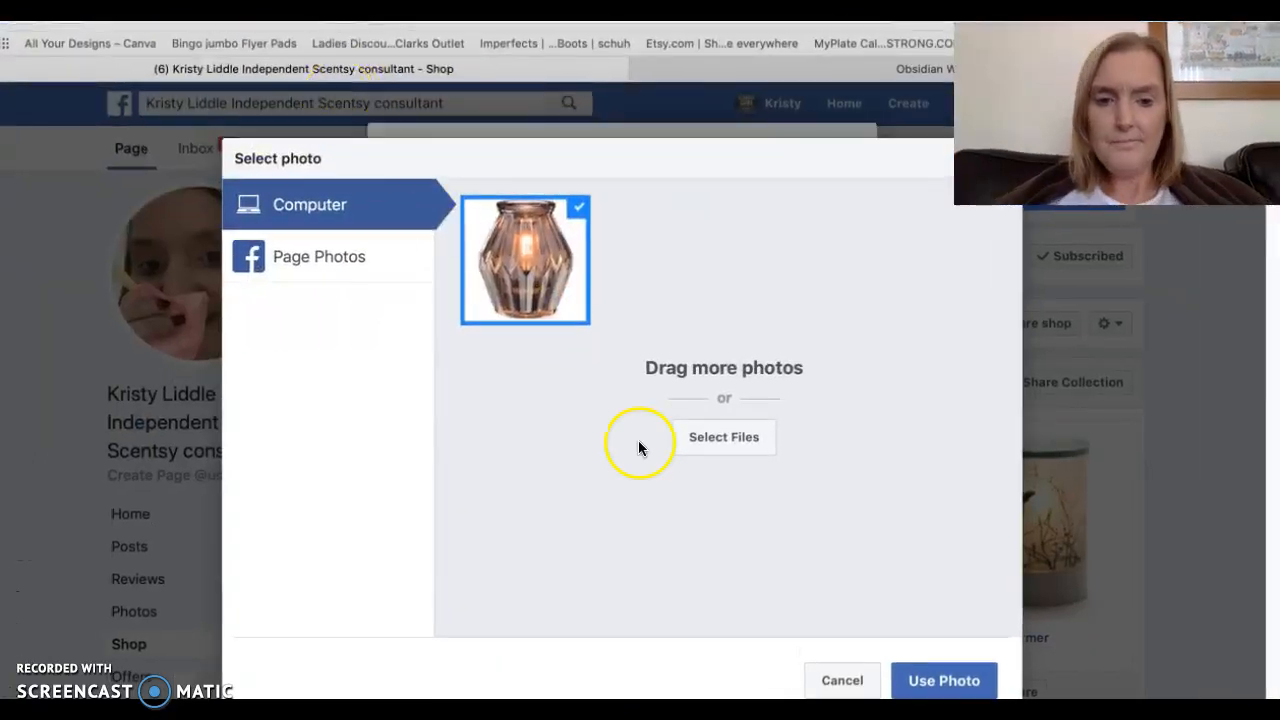
{"action": "left_click", "coordinate": [932, 680]}
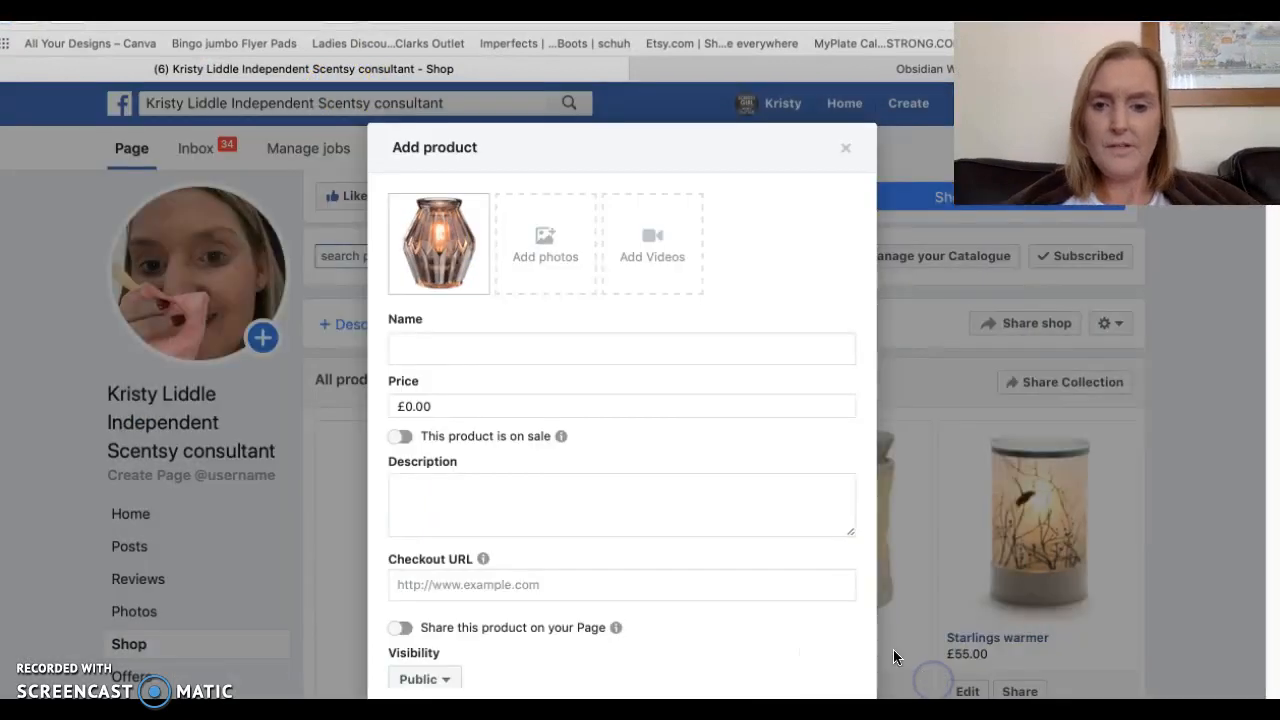
- Name the product Obsidian Warmer and set its price to £55
{"action": "left_click", "coordinate": [427, 346]}
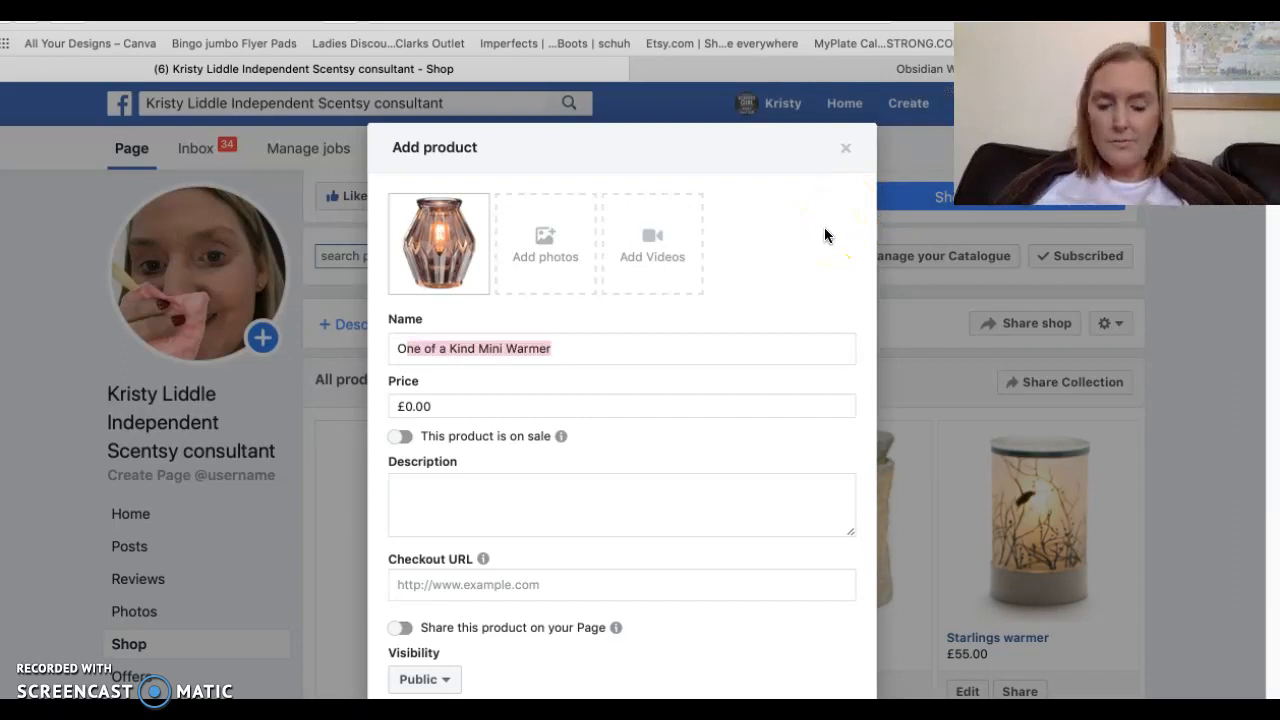
{"action": "type", "text": "bsidian"}
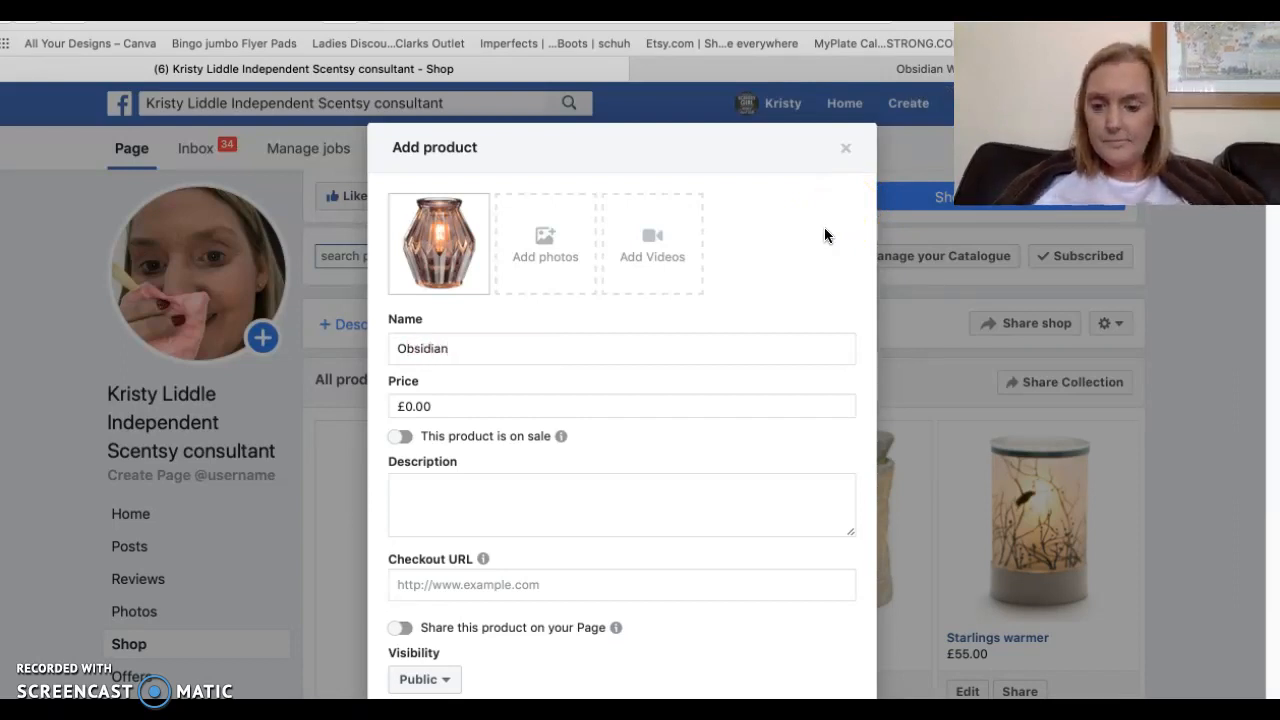
{"action": "type", "text": " War"}
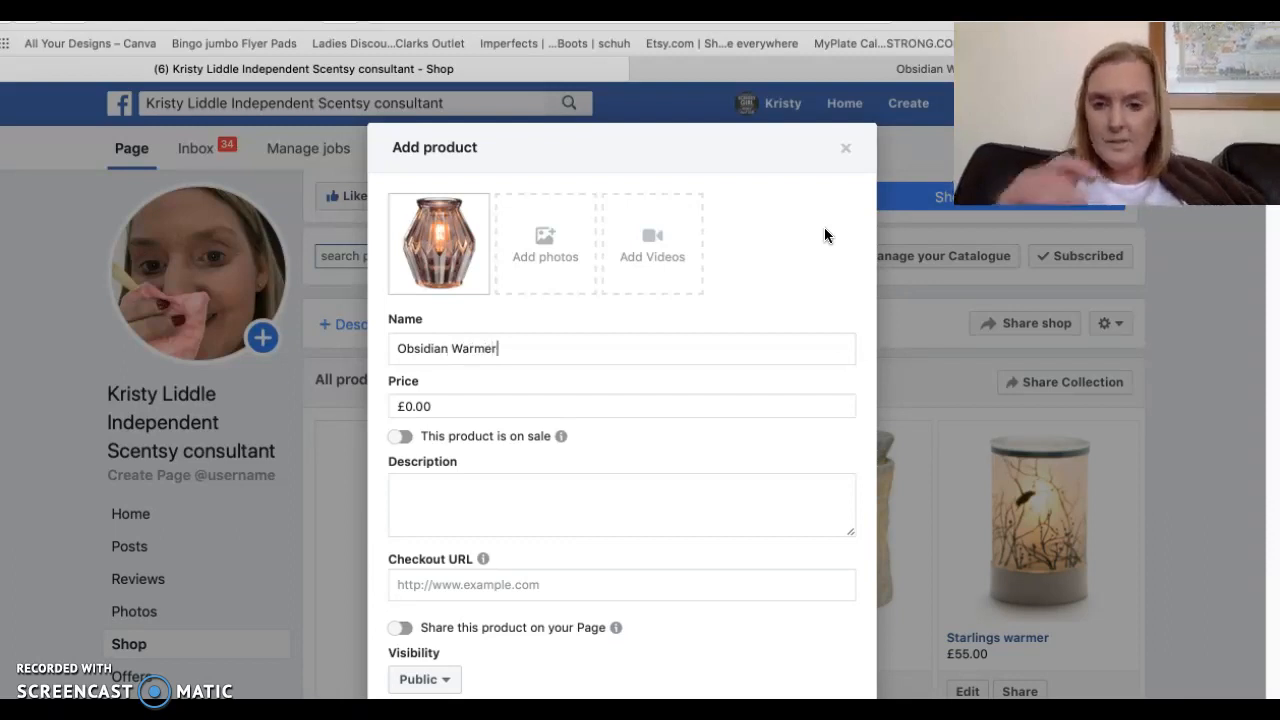
{"action": "type", "text": "mer"}
{"action": "left_click", "coordinate": [448, 405]}
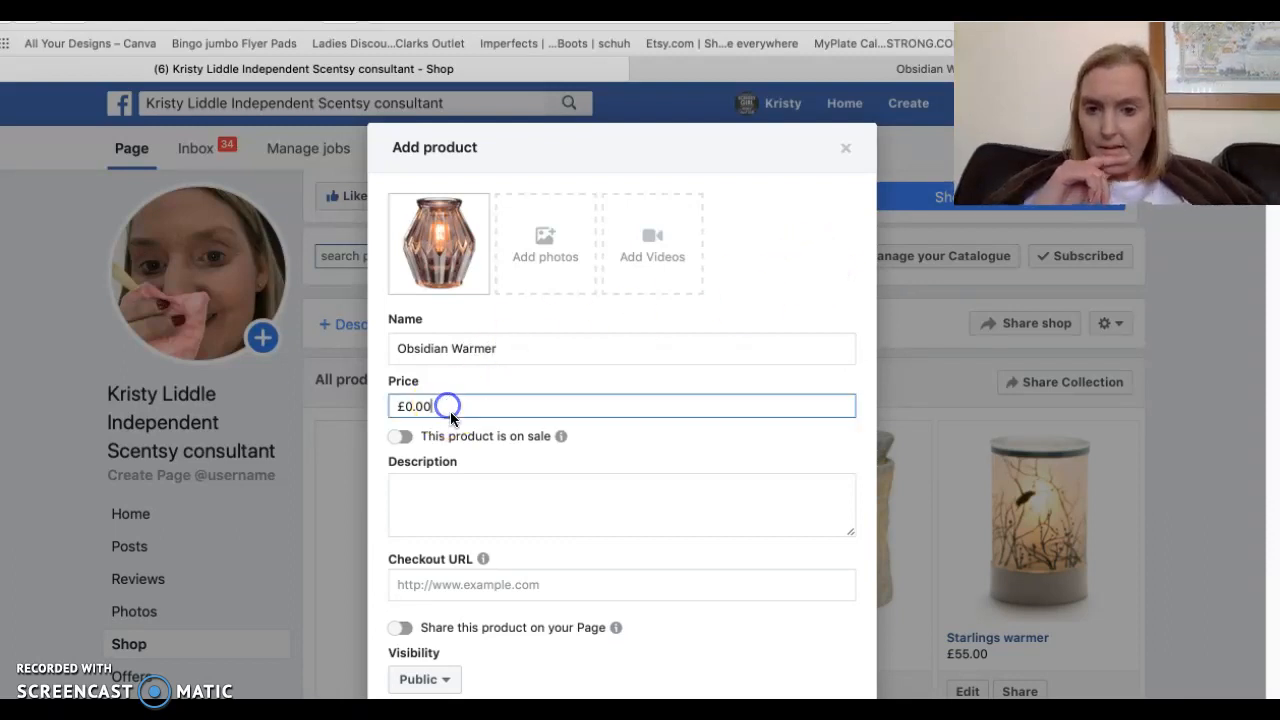
{"action": "key", "text": "BackSpace"}
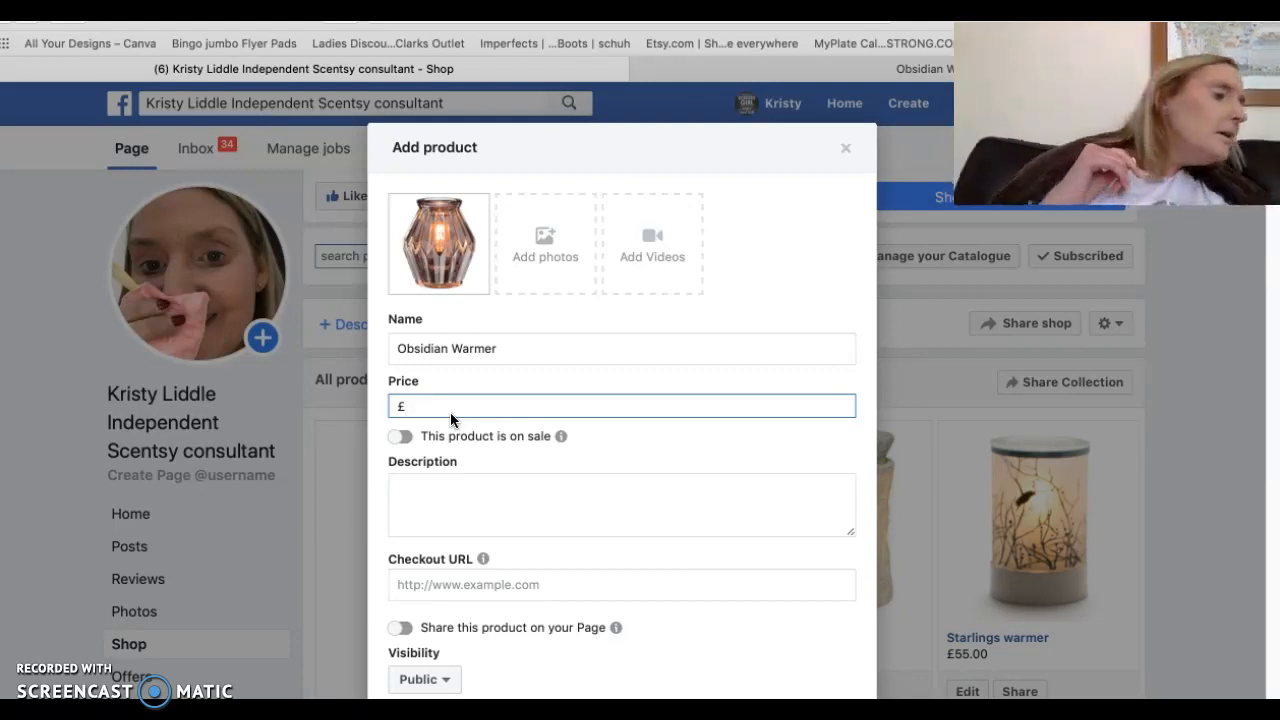
{"action": "type", "text": "55"}
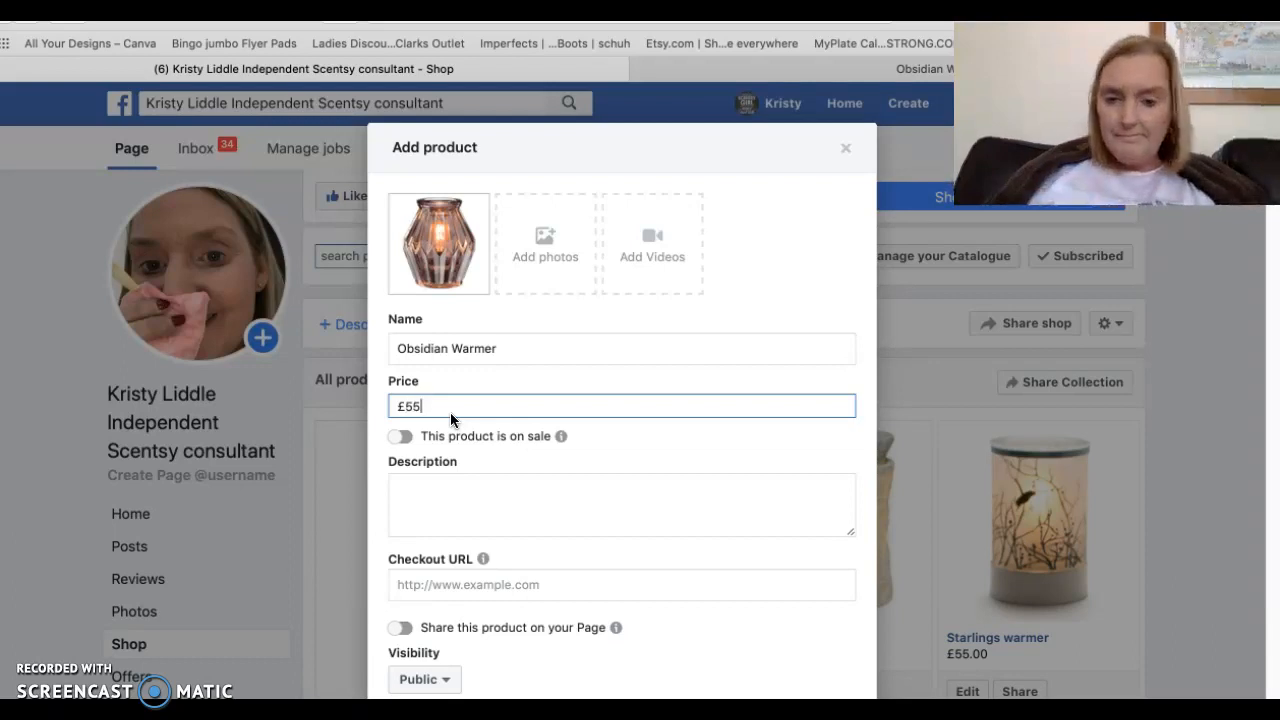
- Copy the Obsidian Warmer's description paragraph from the Scentsy product page into the new product's description
{"action": "left_click", "coordinate": [421, 492]}
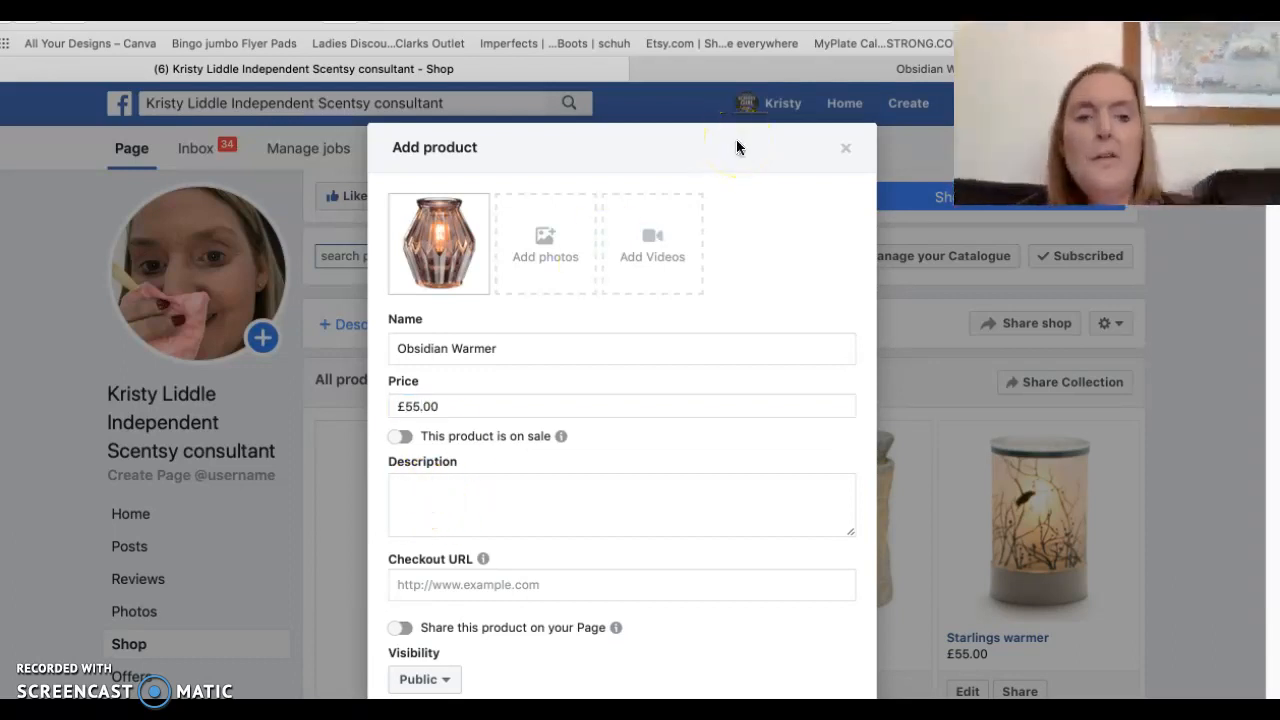
{"action": "left_click", "coordinate": [879, 68]}
{"action": "left_click_drag", "start_coordinate": [555, 605], "coordinate": [882, 698]}
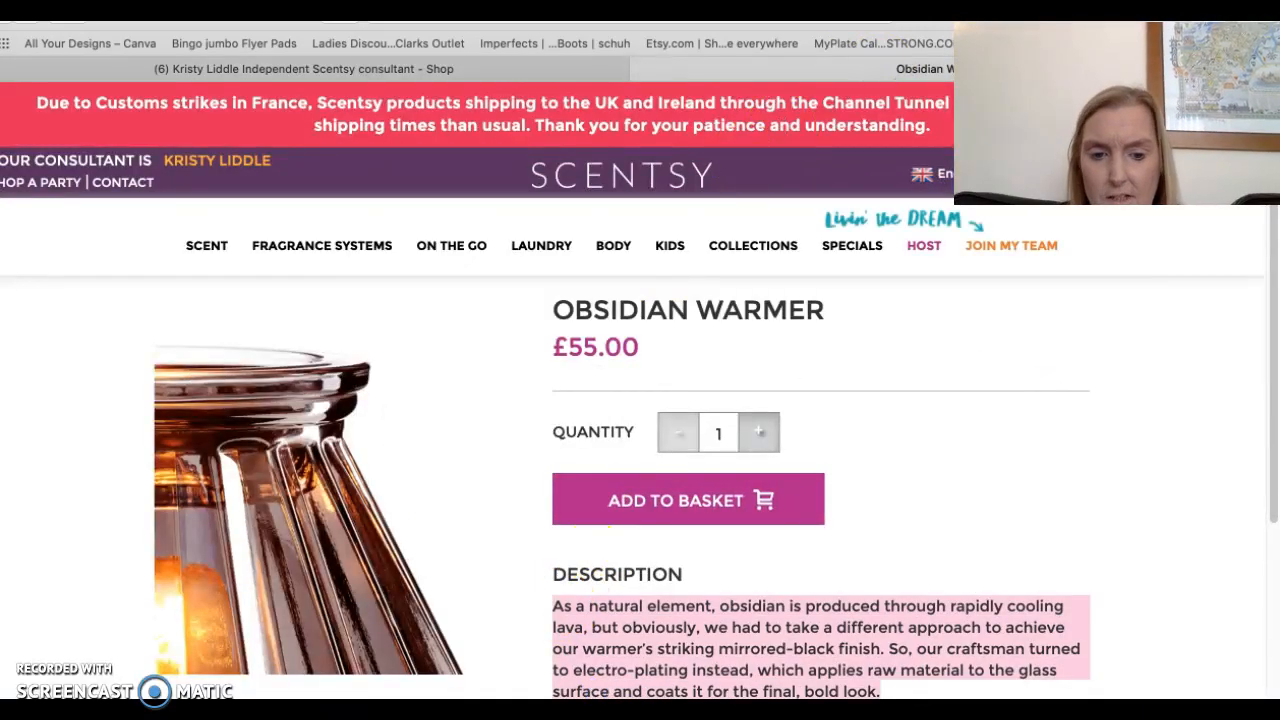
{"action": "right_click", "coordinate": [738, 627]}
{"action": "left_click", "coordinate": [766, 686]}
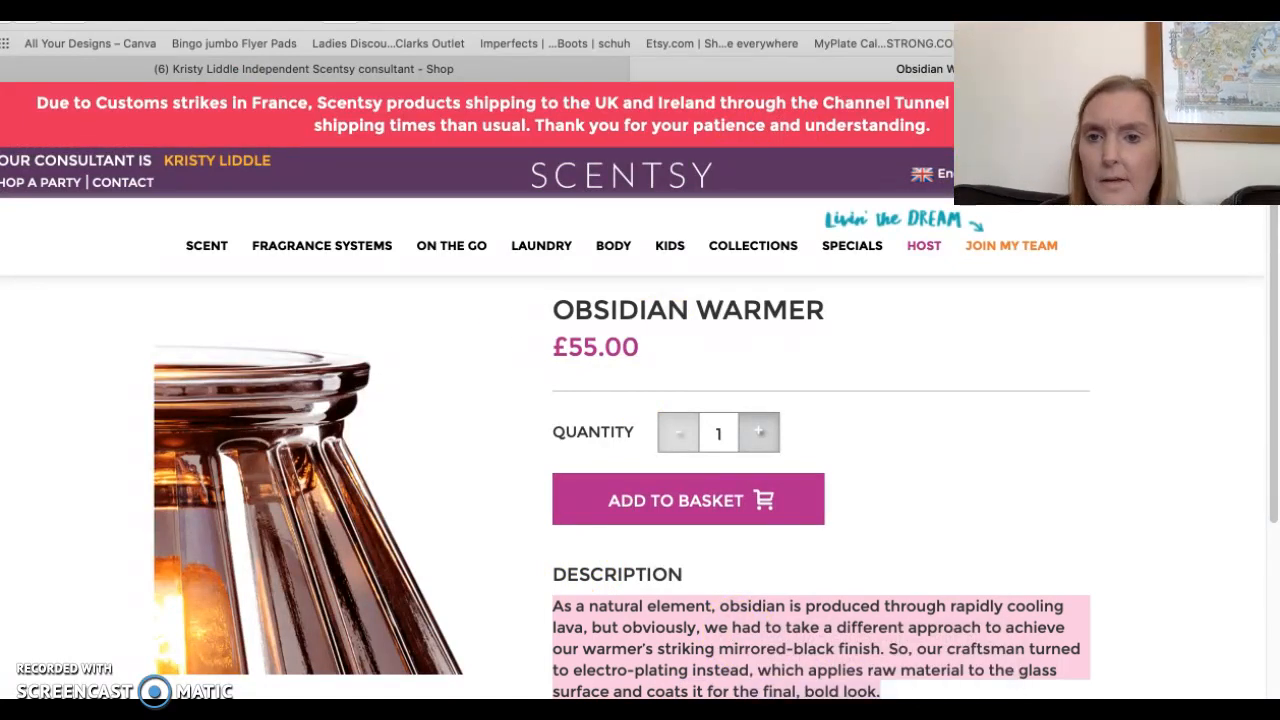
{"action": "left_click", "coordinate": [258, 68]}
{"action": "right_click", "coordinate": [418, 485]}
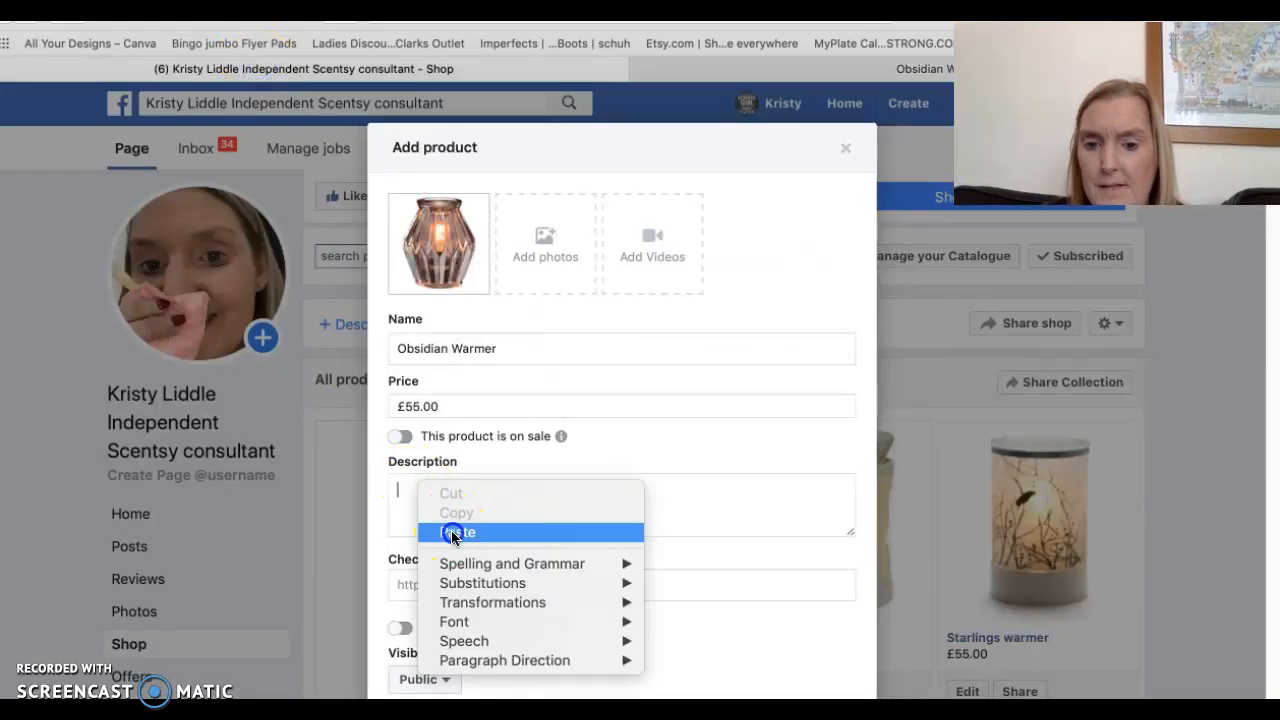
{"action": "left_click", "coordinate": [452, 532]}
- Copy the web address of the Scentsy Obsidian Warmer page into the new product's checkout URL
{"action": "left_click", "coordinate": [421, 584]}
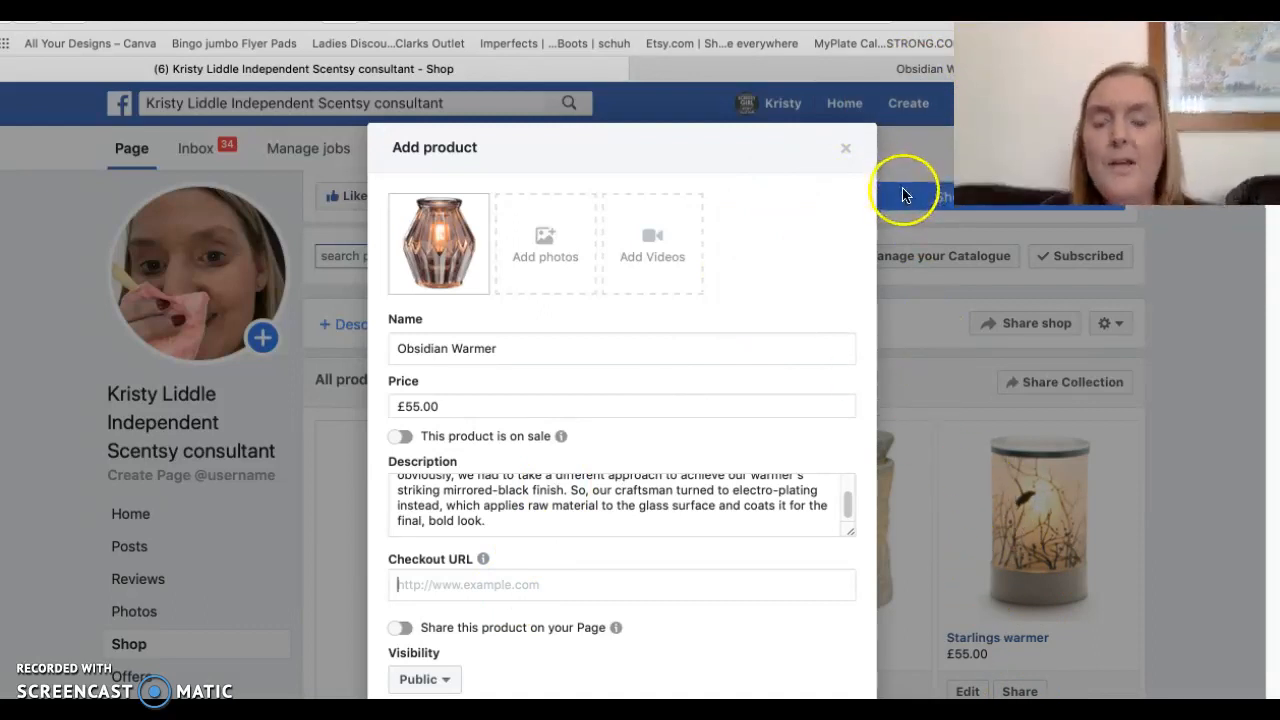
{"action": "left_click", "coordinate": [898, 69]}
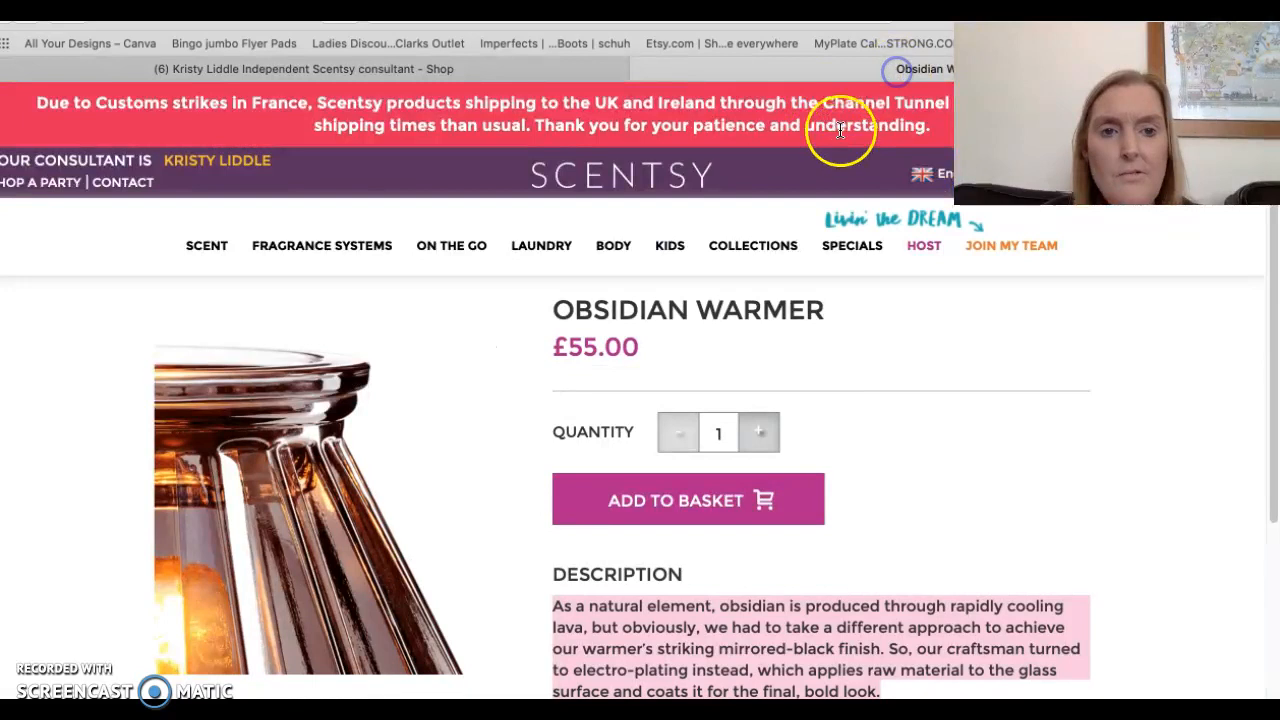
{"action": "right_click", "coordinate": [765, 8]}
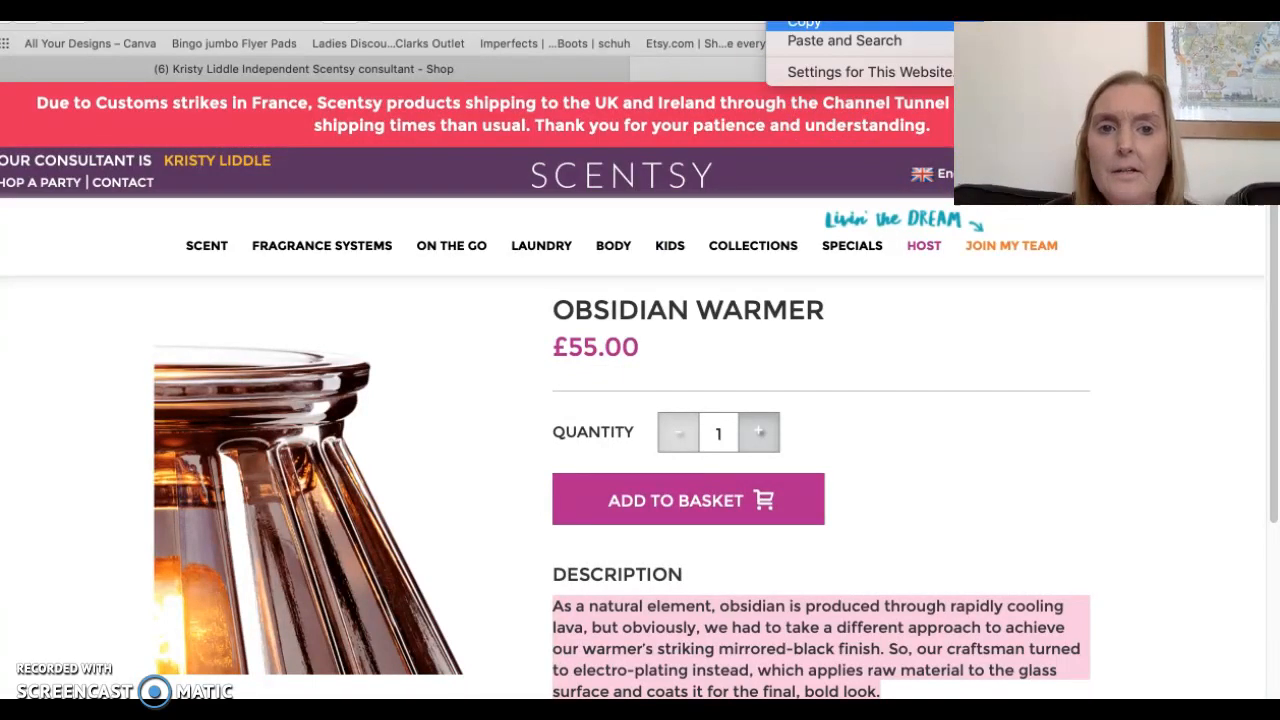
{"action": "left_click", "coordinate": [800, 22]}
{"action": "left_click", "coordinate": [342, 68]}
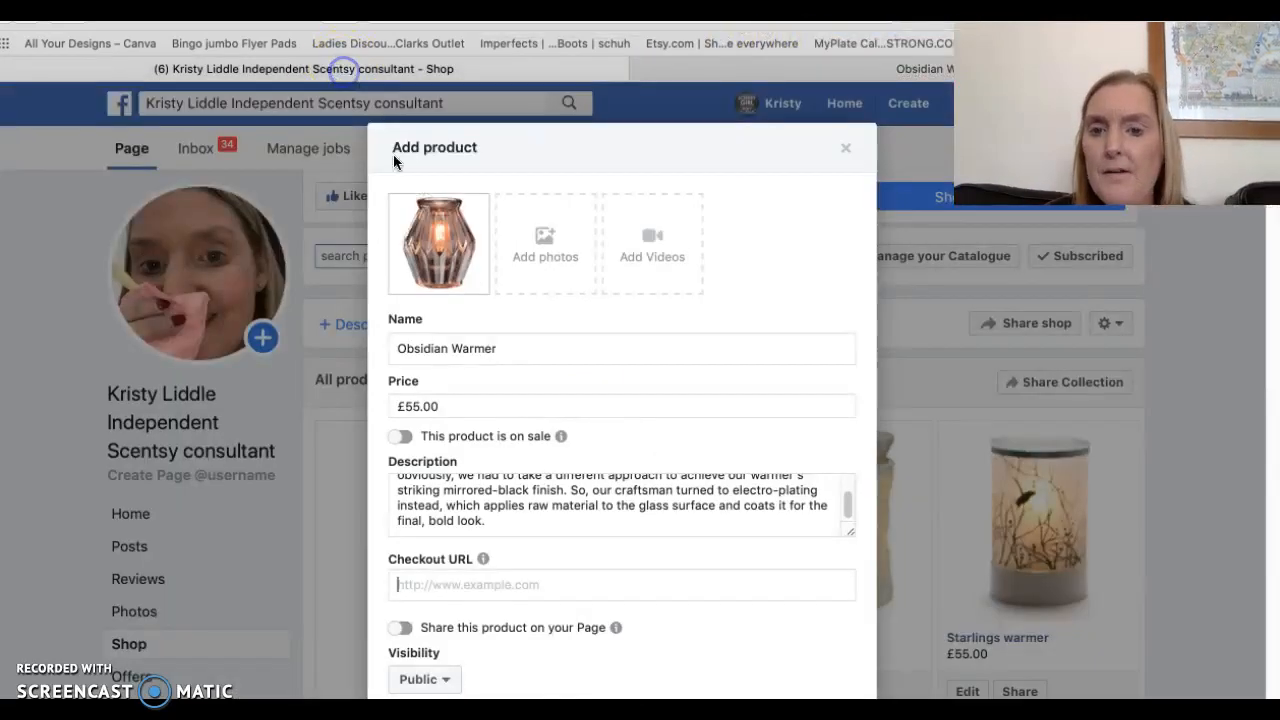
{"action": "left_click", "coordinate": [465, 587]}
{"action": "right_click", "coordinate": [468, 591]}
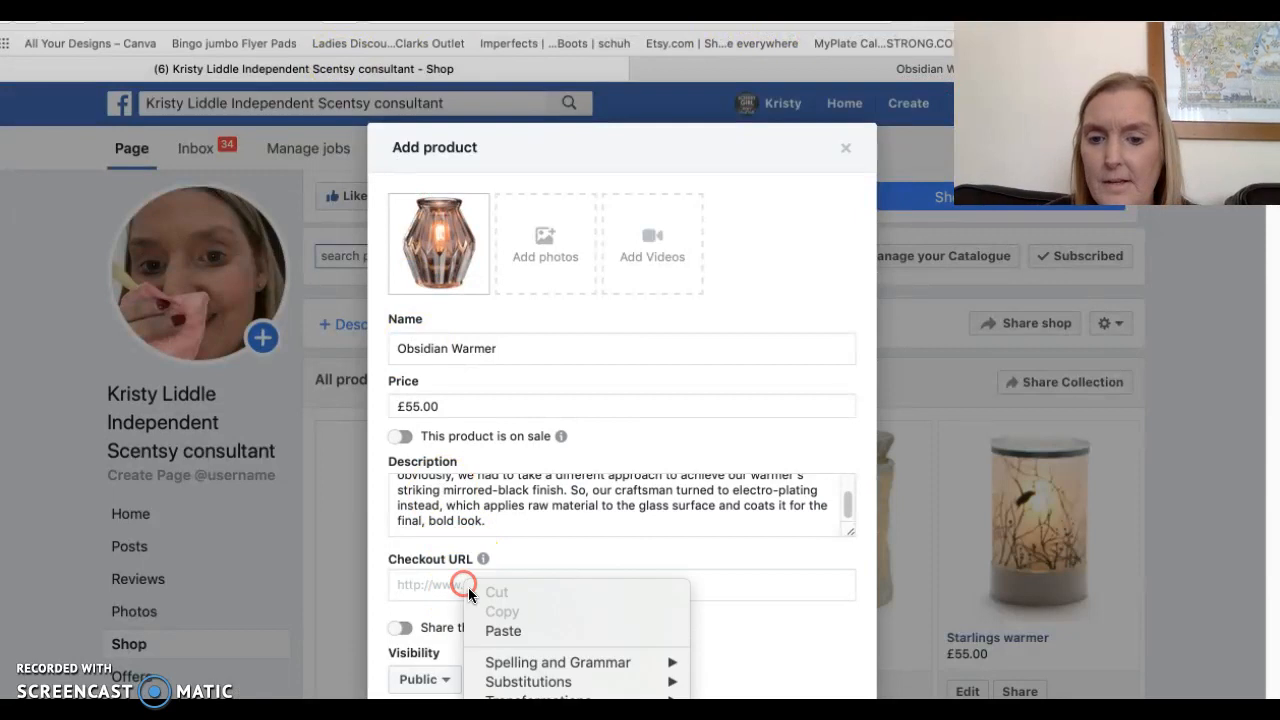
{"action": "left_click", "coordinate": [500, 630]}
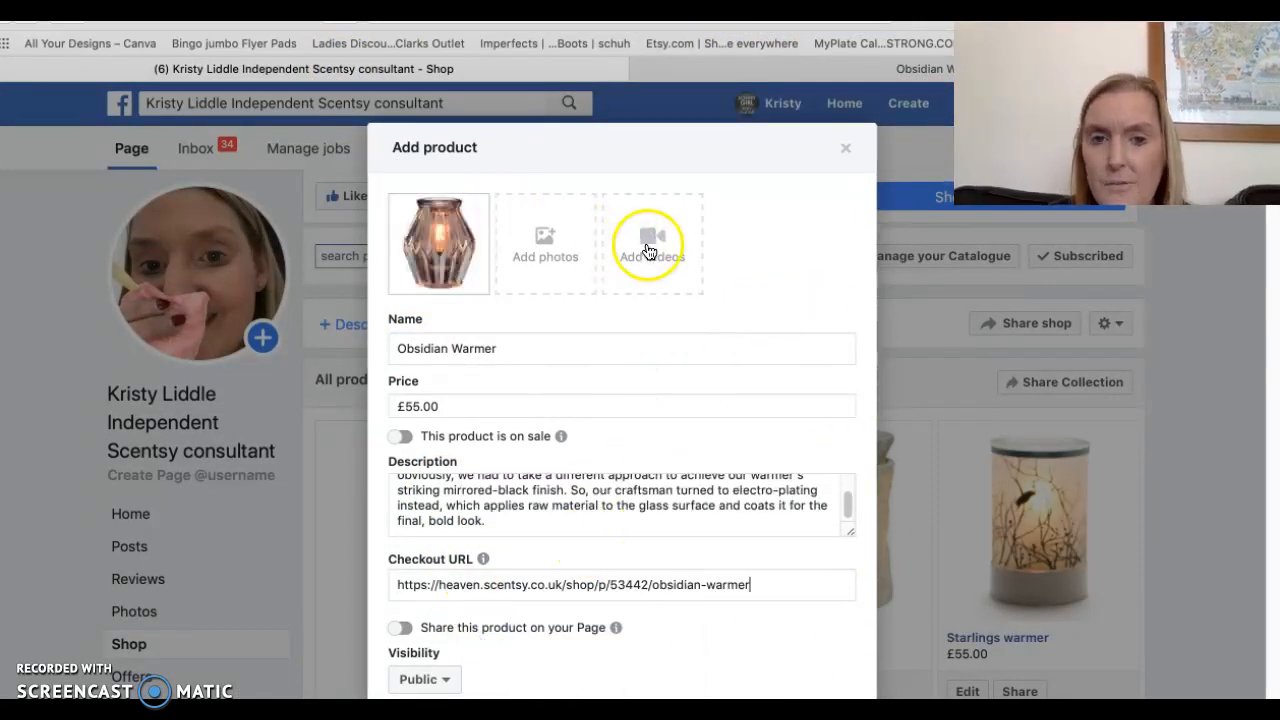
{"action": "mouse_move", "coordinate": [440, 265]}
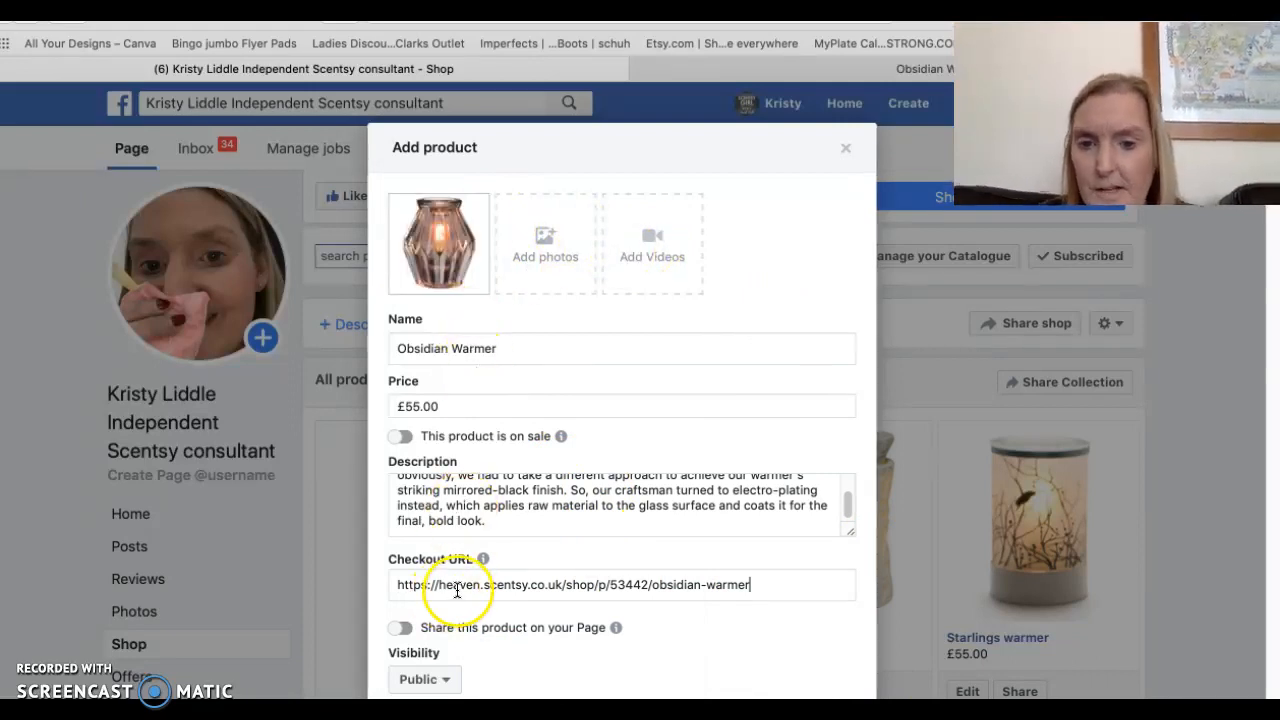
- Switch the product's sale option on and back off, and check the information about sharing the product on the Page
{"action": "left_click", "coordinate": [400, 437]}
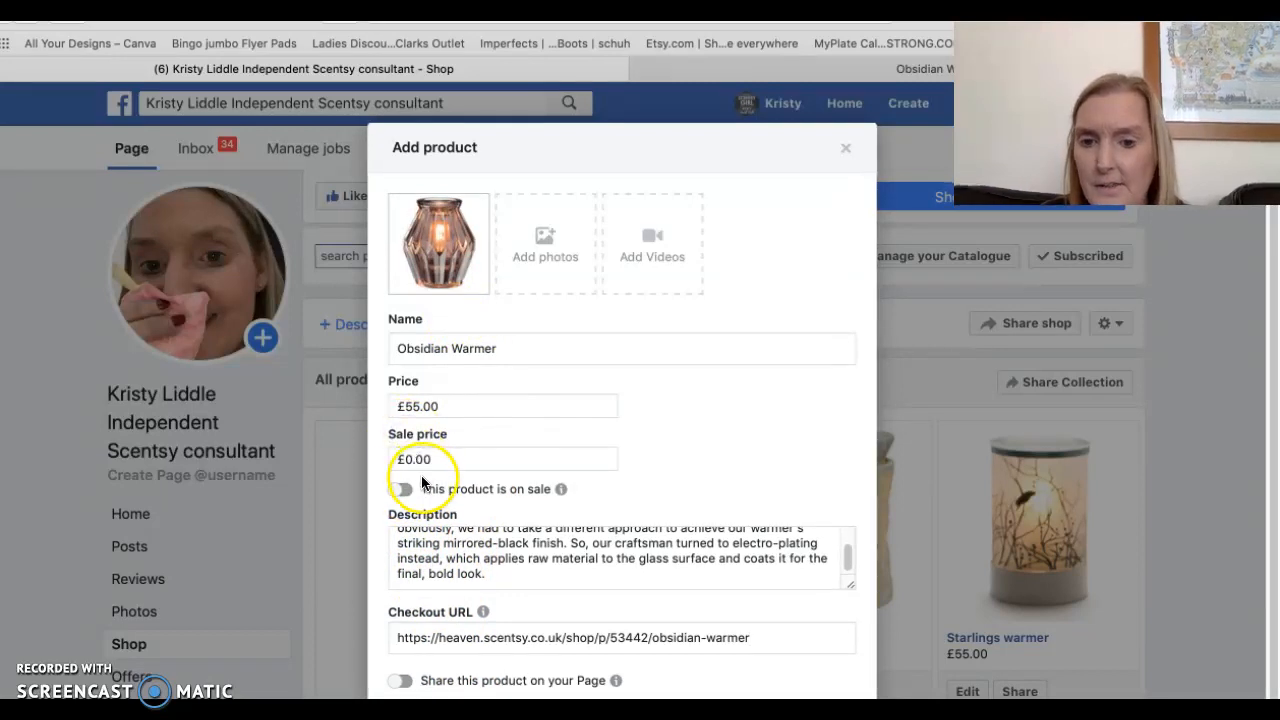
{"action": "left_click", "coordinate": [399, 490]}
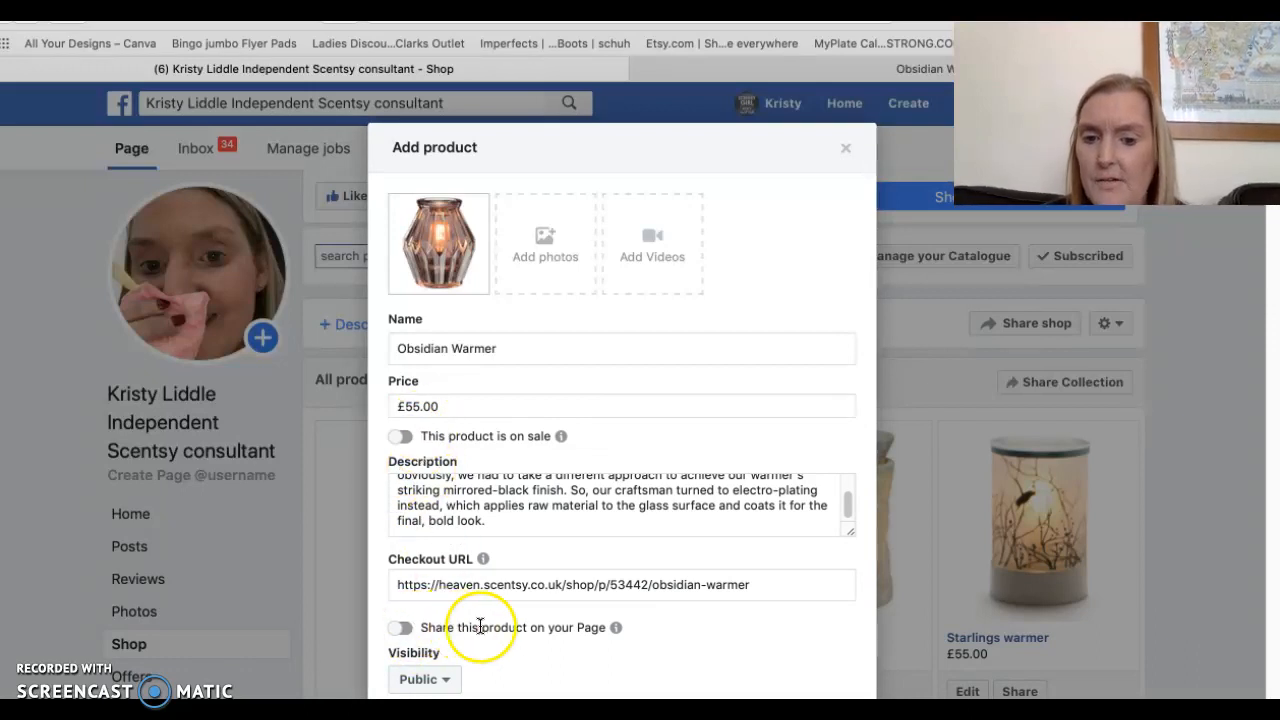
{"action": "mouse_move", "coordinate": [615, 628]}
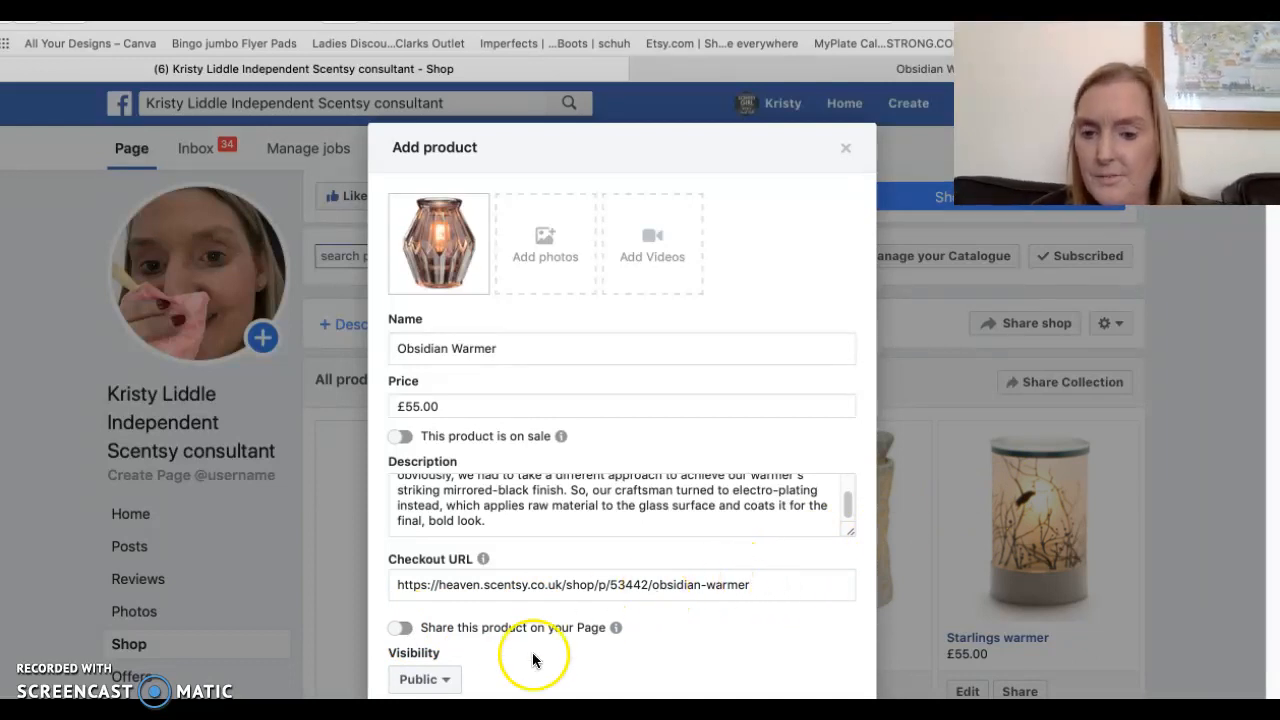
- Keep the Obsidian Warmer's visibility set to Public and save the new product to the shop
{"action": "left_click", "coordinate": [447, 680]}
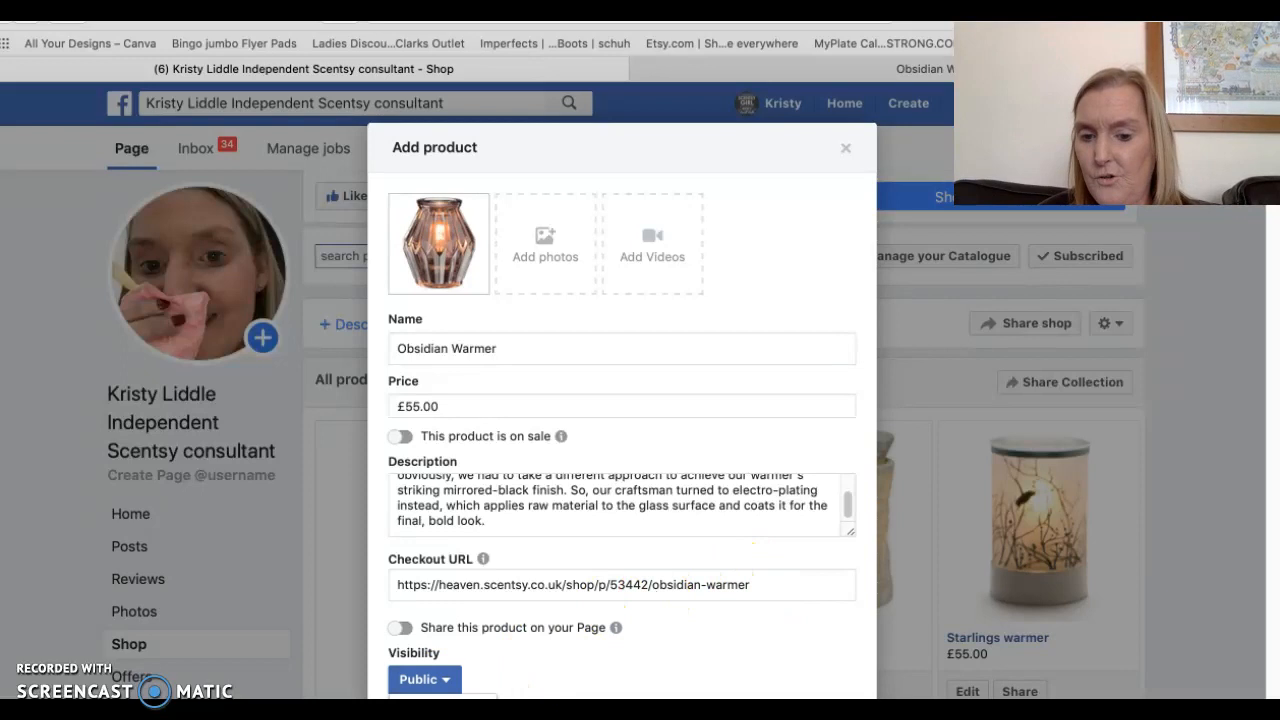
{"action": "left_click", "coordinate": [450, 712]}
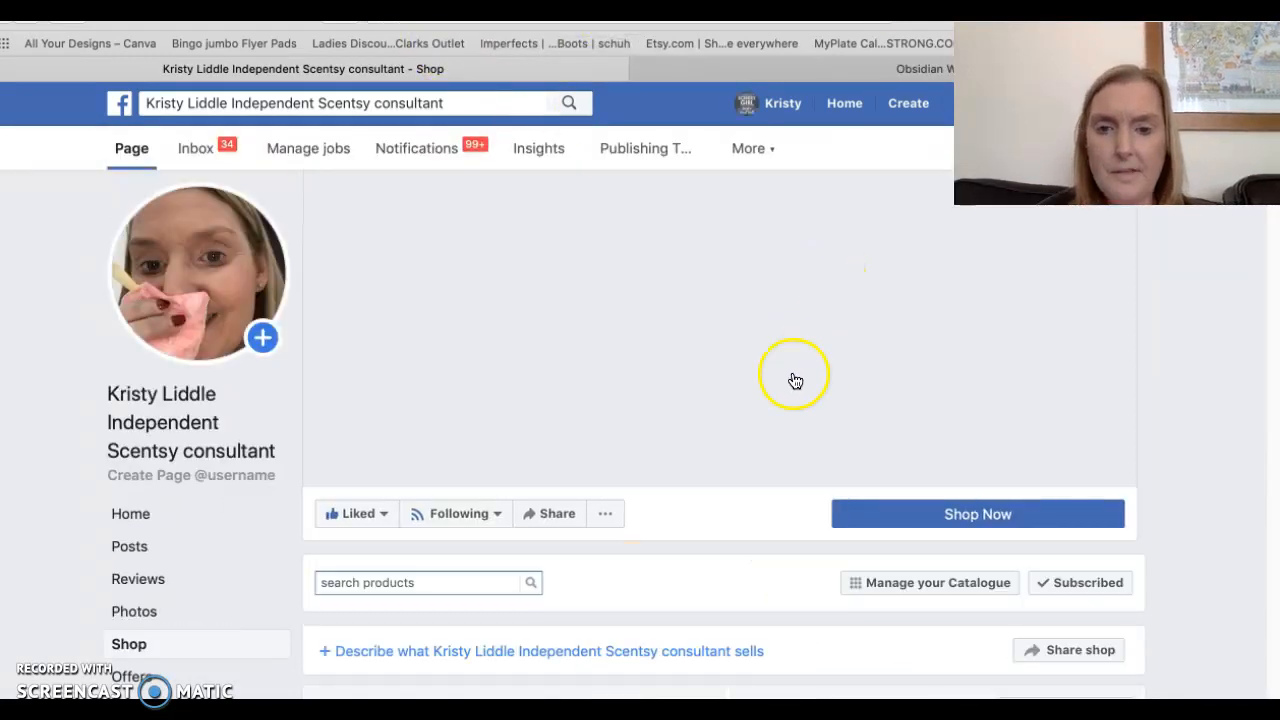
- Find the Obsidian Warmer among all the products in the shop, and take the browser window out of full screen
{"action": "scroll", "coordinate": [780, 386], "scroll_direction": "down", "scroll_amount": 3}
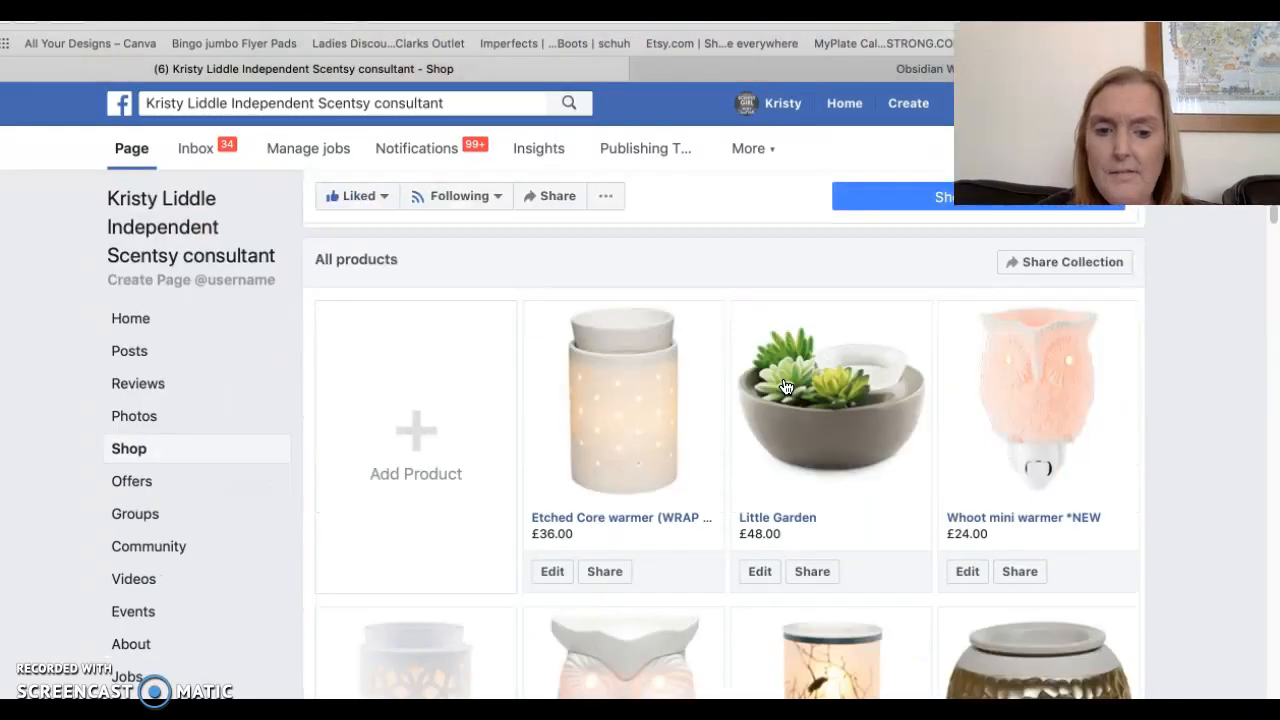
{"action": "scroll", "coordinate": [785, 387], "scroll_direction": "down", "scroll_amount": 15}
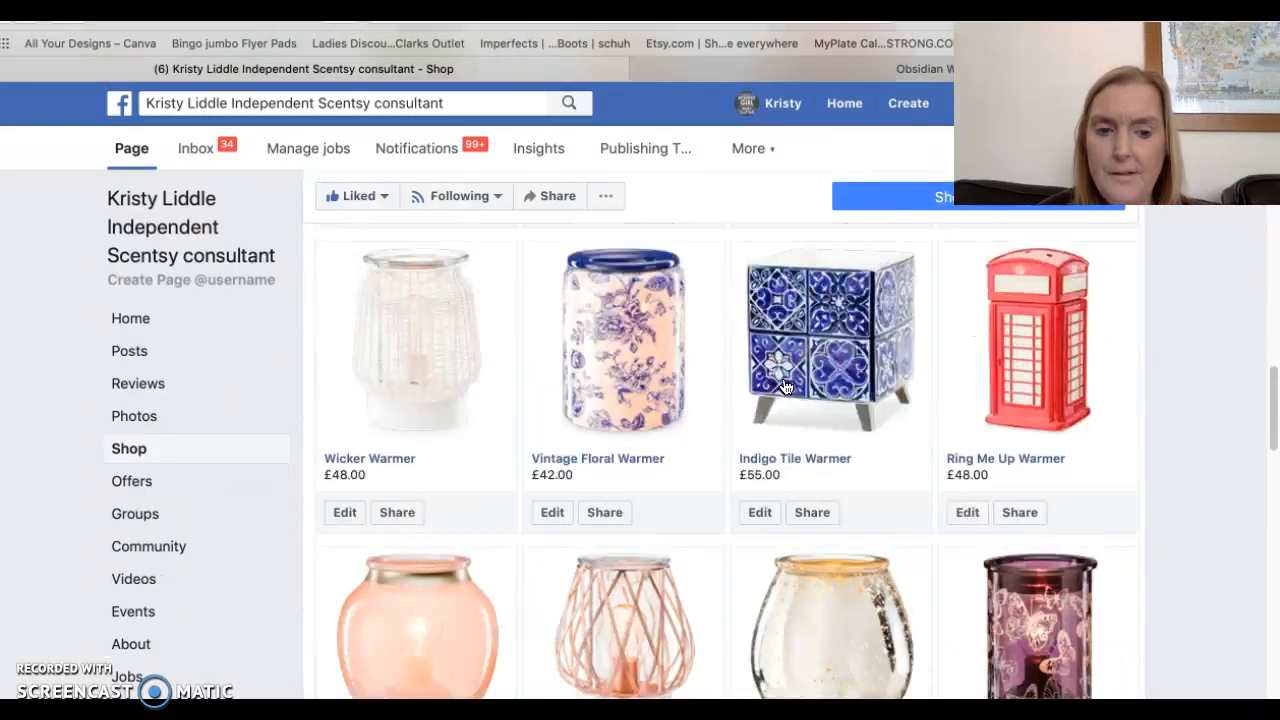
{"action": "scroll", "coordinate": [785, 387], "scroll_direction": "up", "scroll_amount": 3}
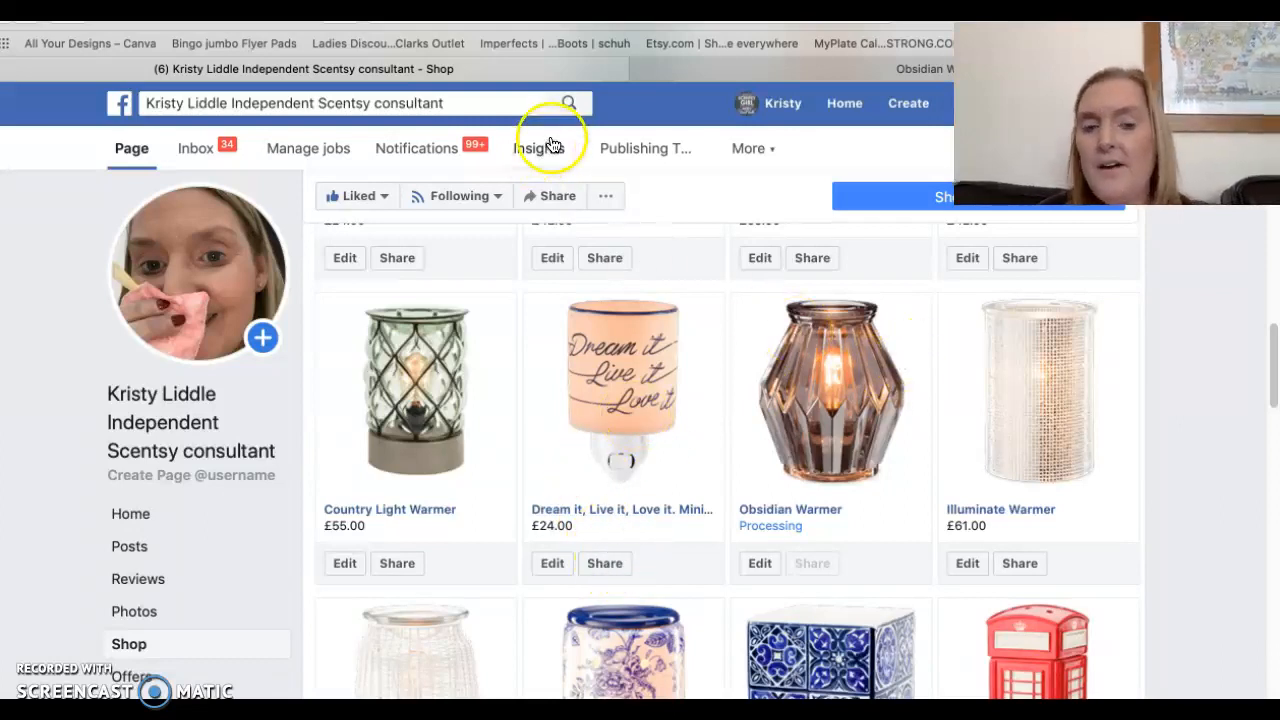
{"action": "mouse_move", "coordinate": [40, 22]}
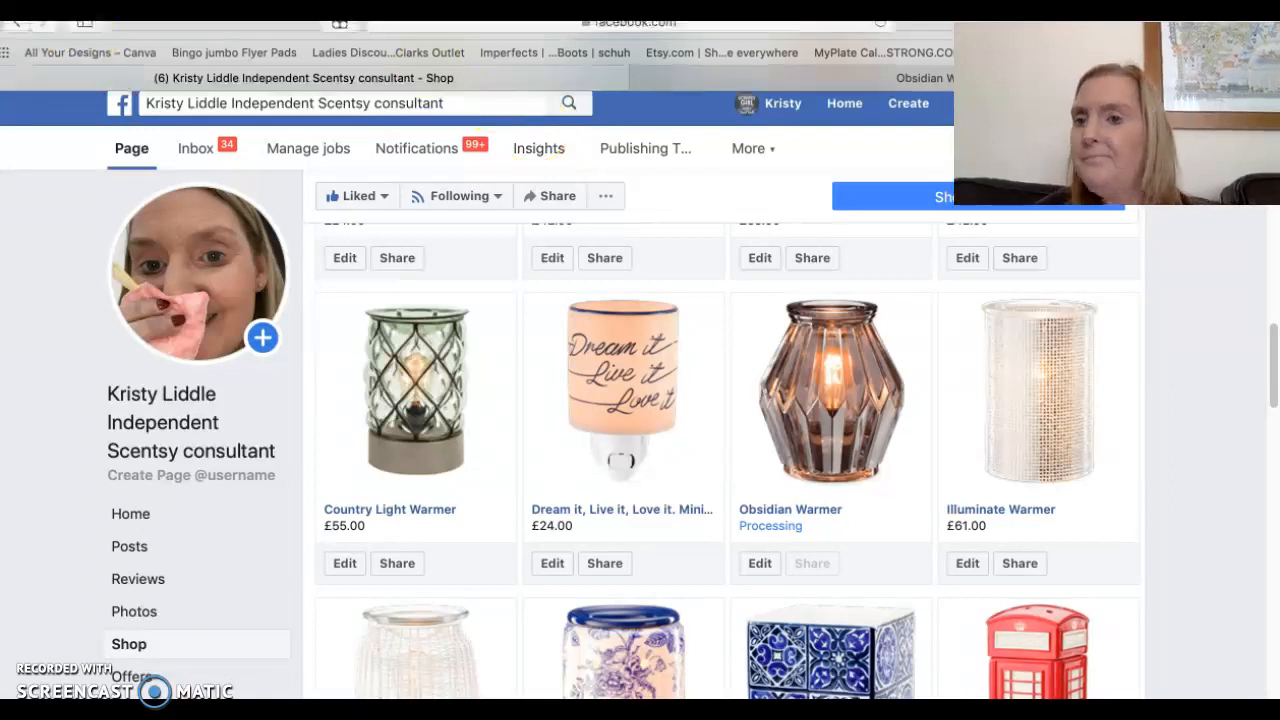
{"action": "left_click", "coordinate": [40, 36]}
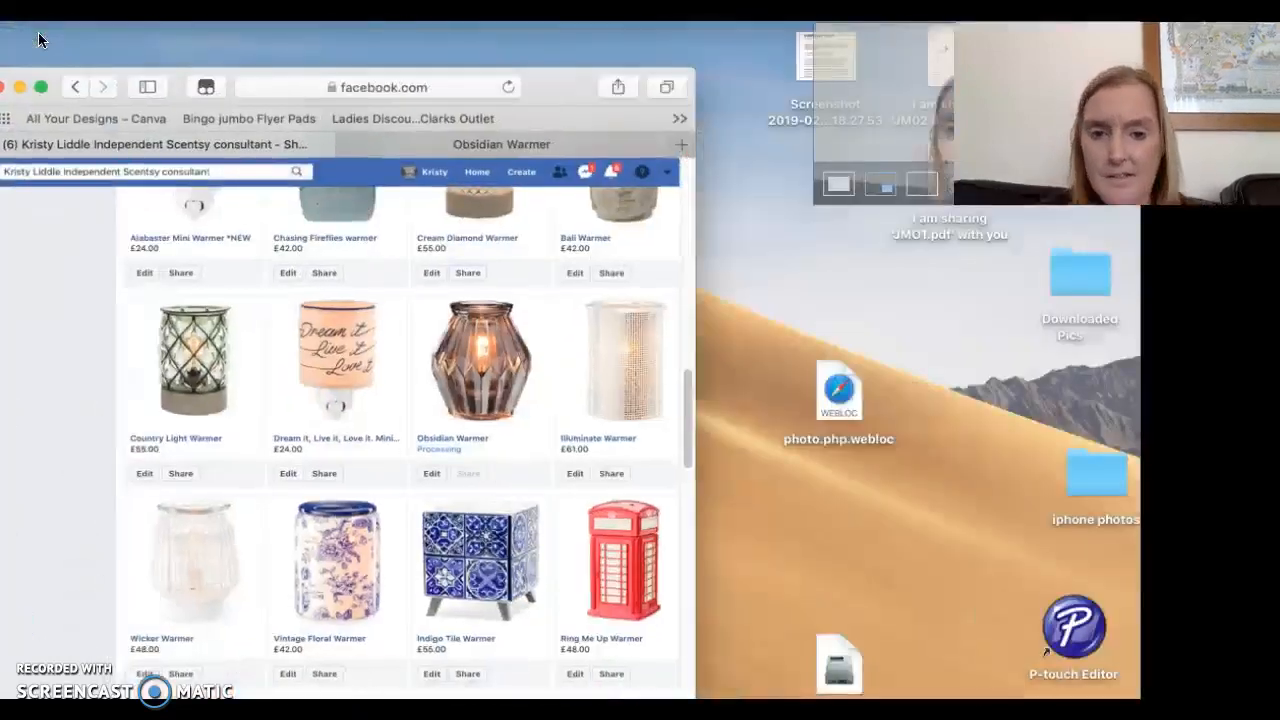